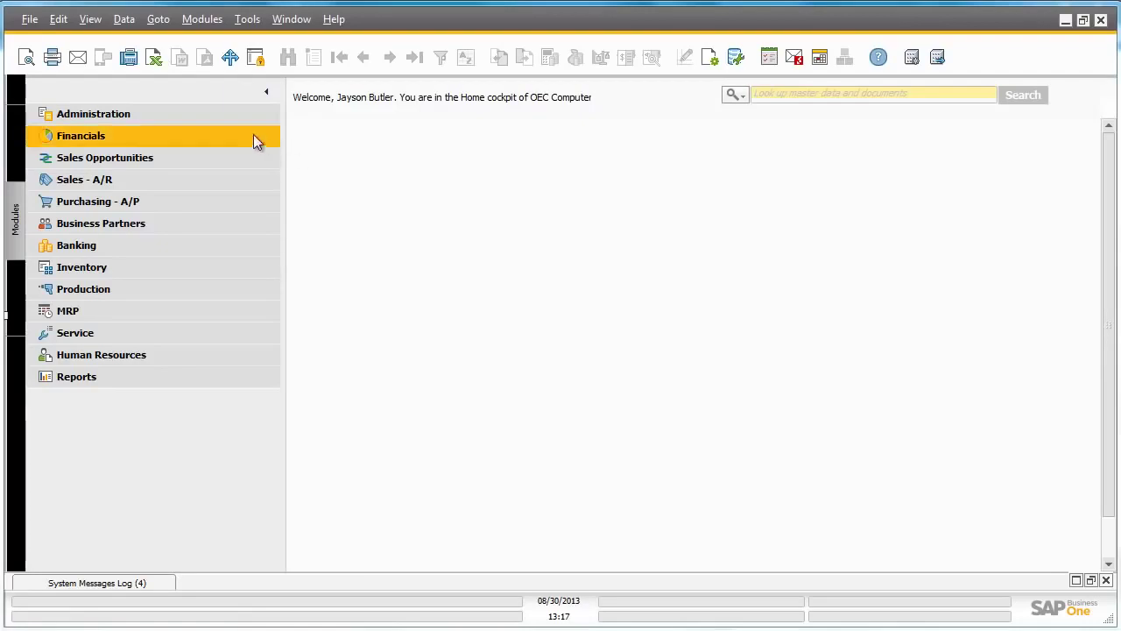
Import the Free_Gift_Item.xbml workflow from the Workflow folder into Workflow Manager.
{"action": "left_click", "coordinate": [239, 116]}
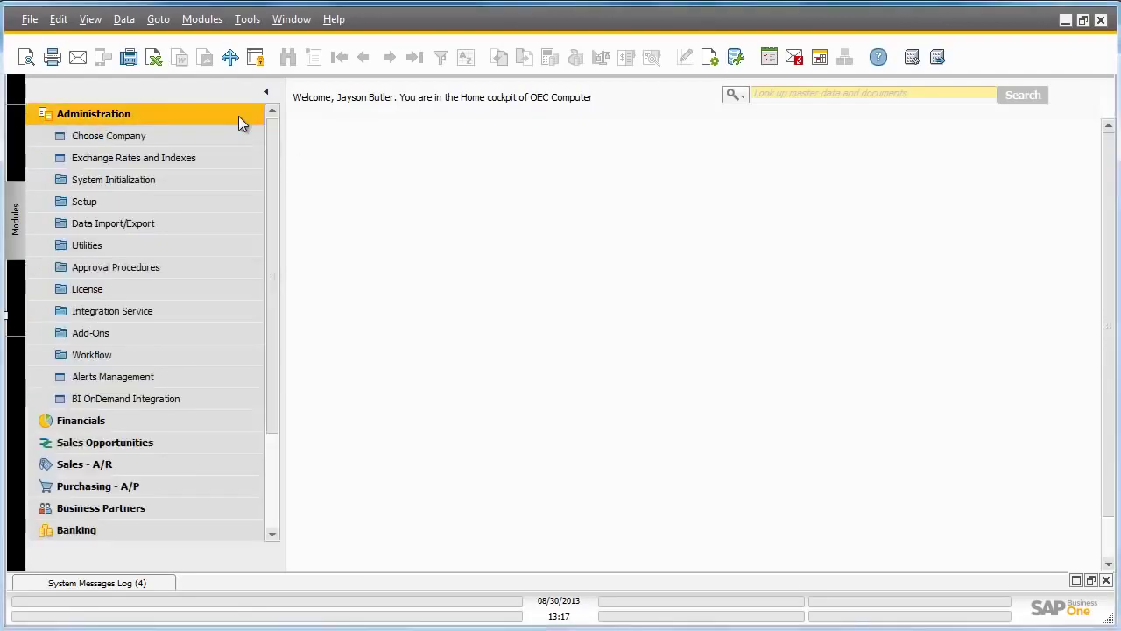
{"action": "left_click", "coordinate": [218, 353]}
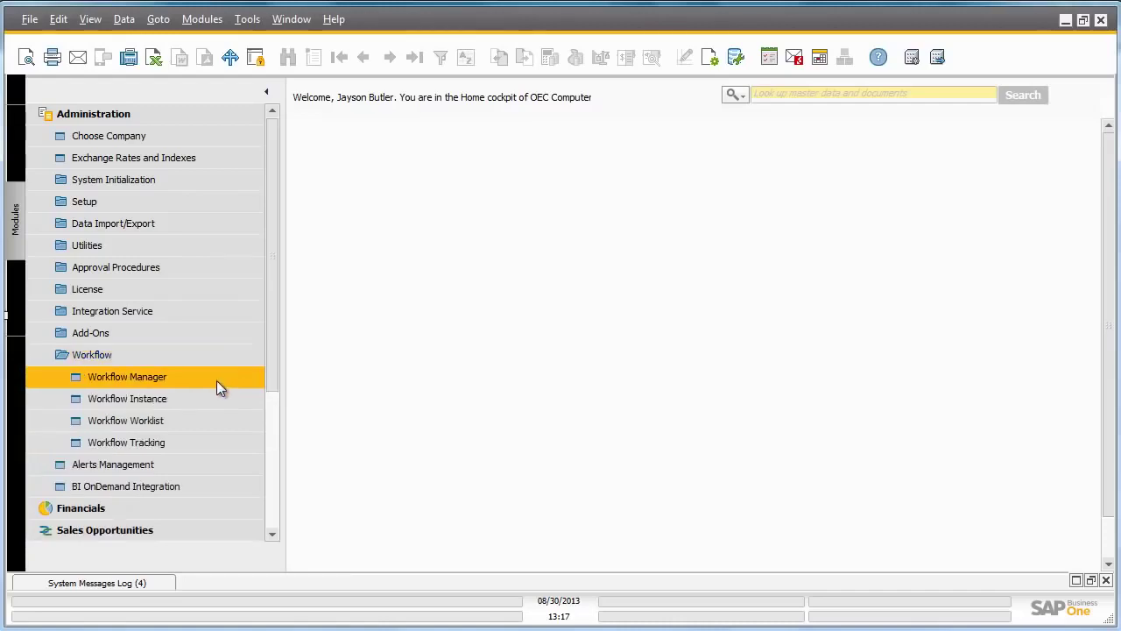
{"action": "left_click", "coordinate": [216, 378]}
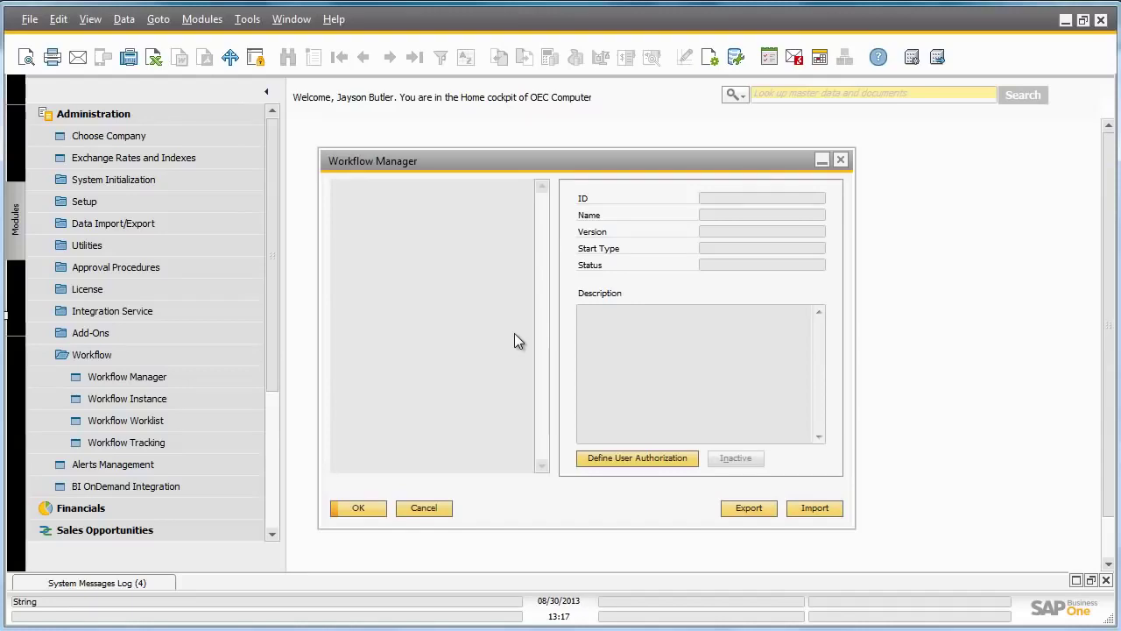
{"action": "left_click", "coordinate": [814, 508]}
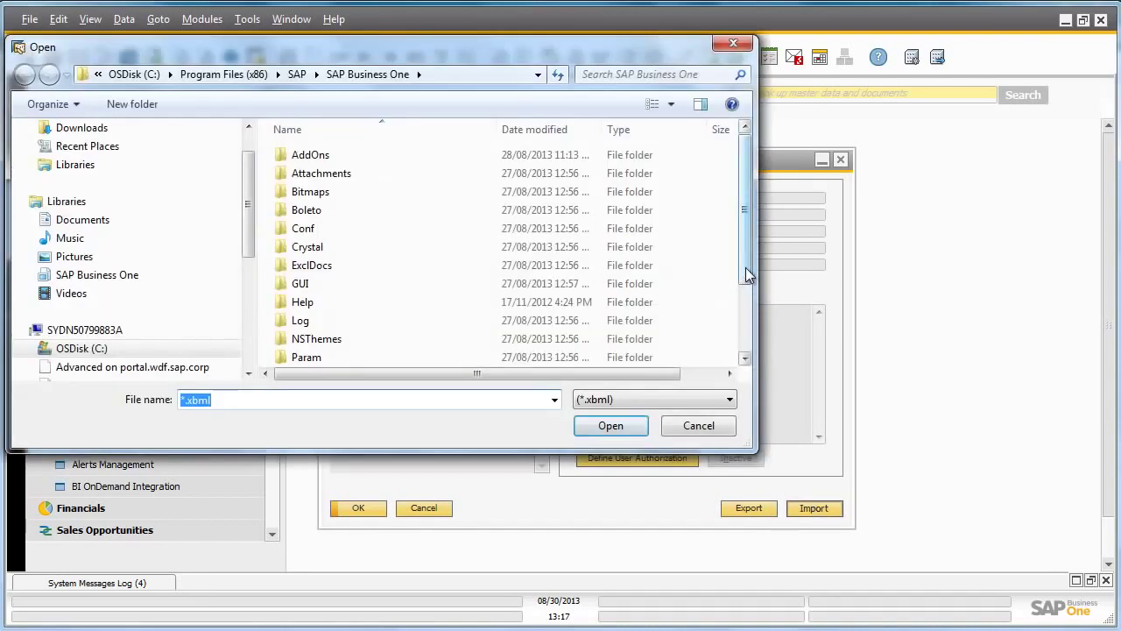
{"action": "left_click_drag", "start_coordinate": [749, 275], "coordinate": [745, 342]}
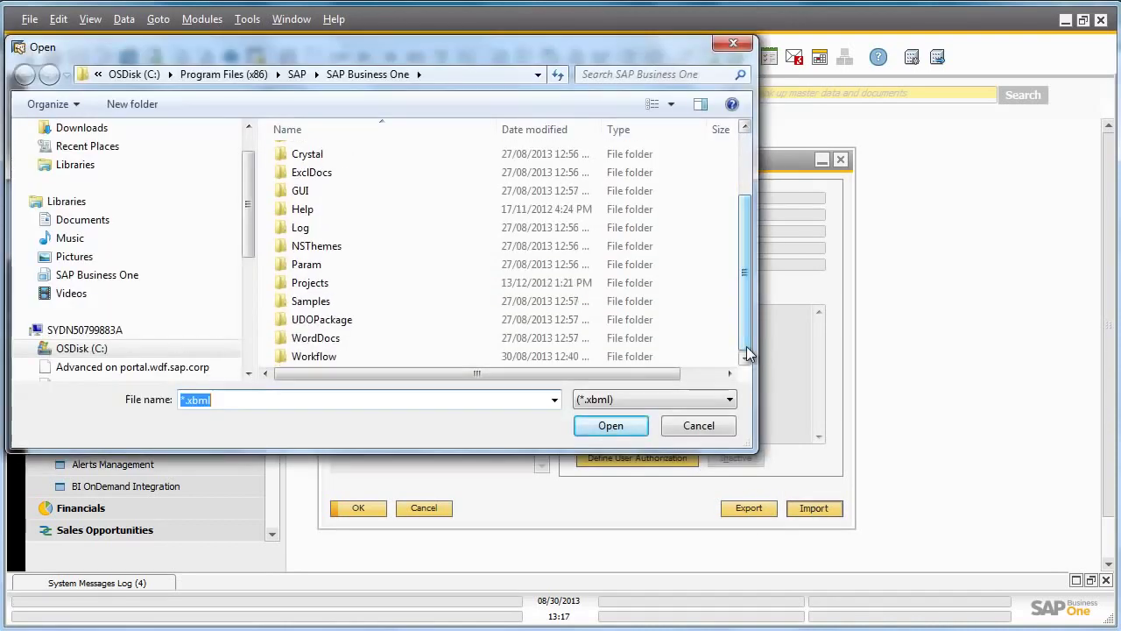
{"action": "double_click", "coordinate": [322, 355]}
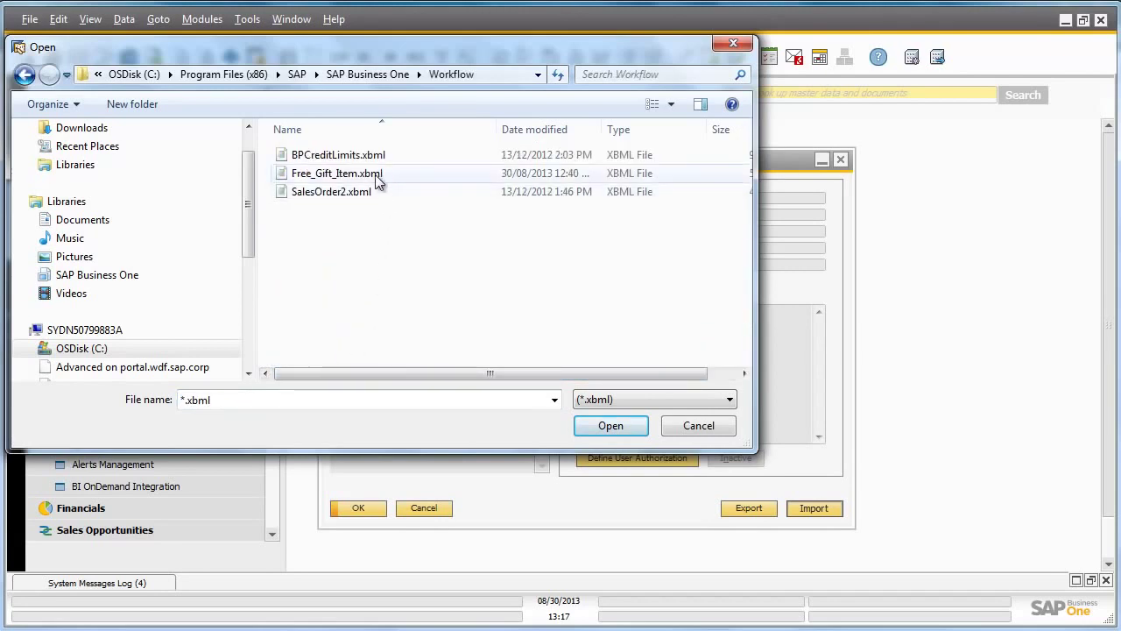
{"action": "double_click", "coordinate": [375, 174]}
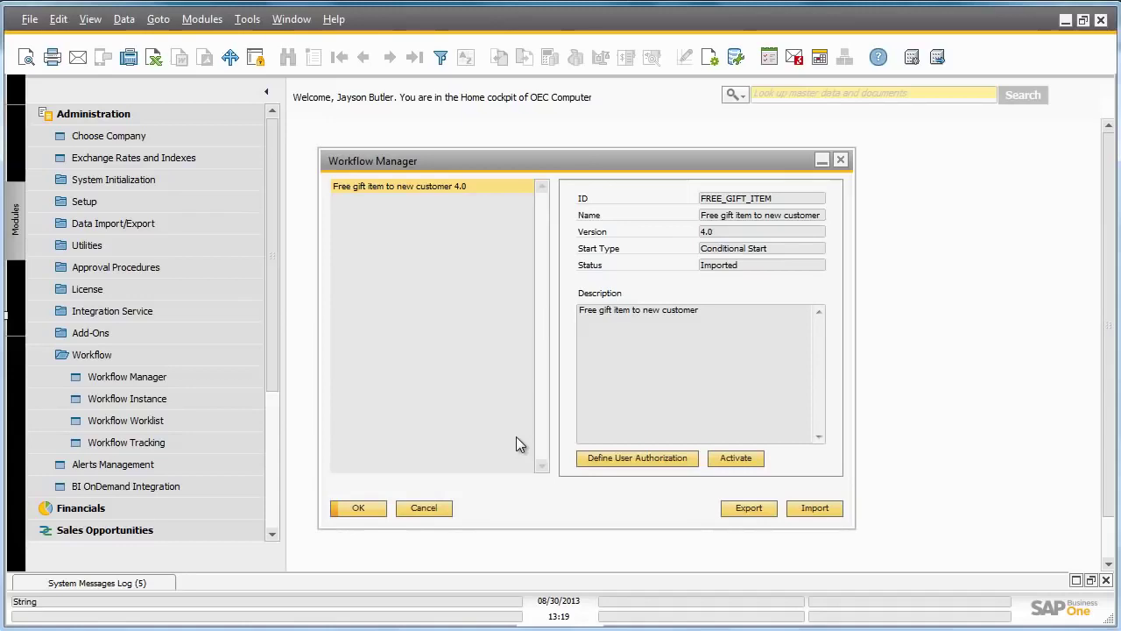
Activate the imported 'Free gift item to new customer 4.0' workflow.
{"action": "left_click", "coordinate": [730, 459]}
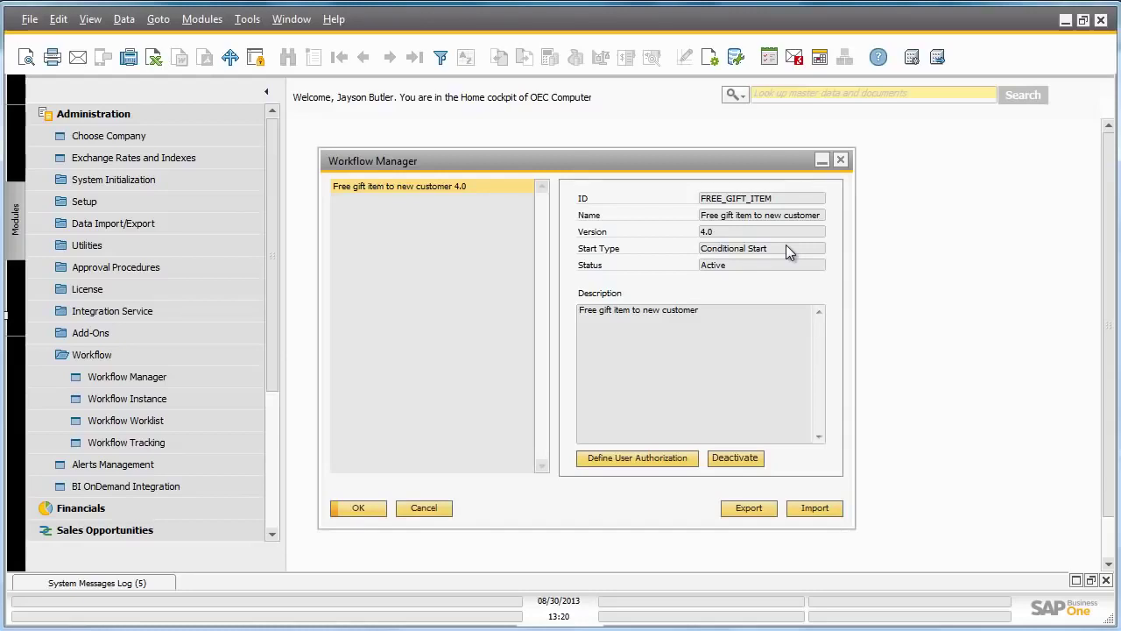
Open b1-workflow-manager.xml from SAP Business One ServerTools\Workflow with Notepad.
{"action": "left_click", "coordinate": [1065, 19]}
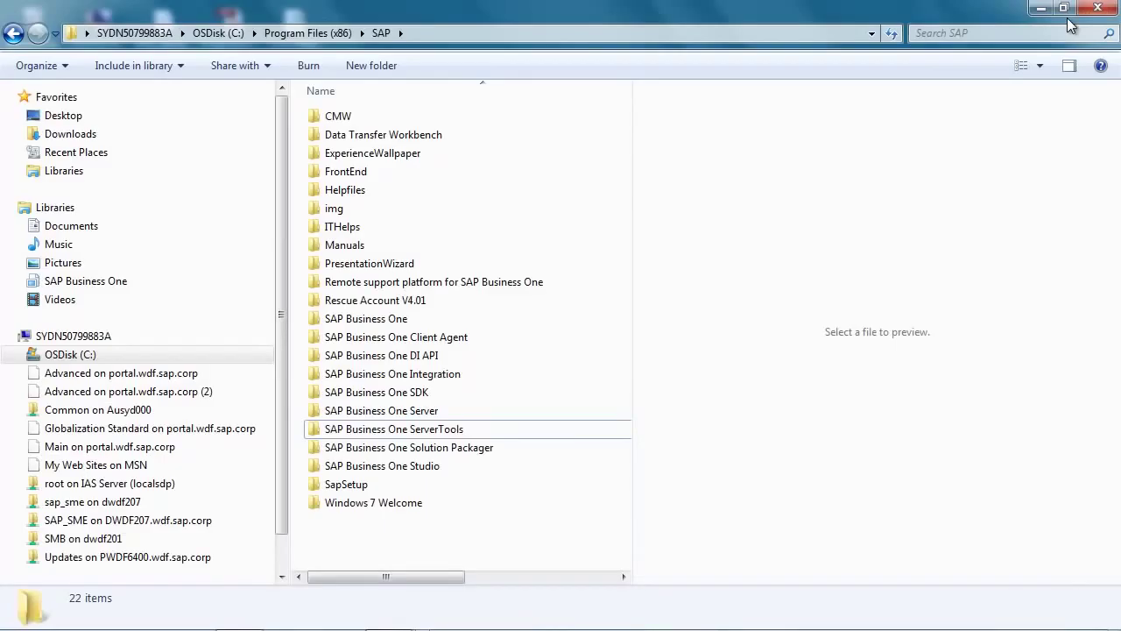
{"action": "double_click", "coordinate": [535, 433]}
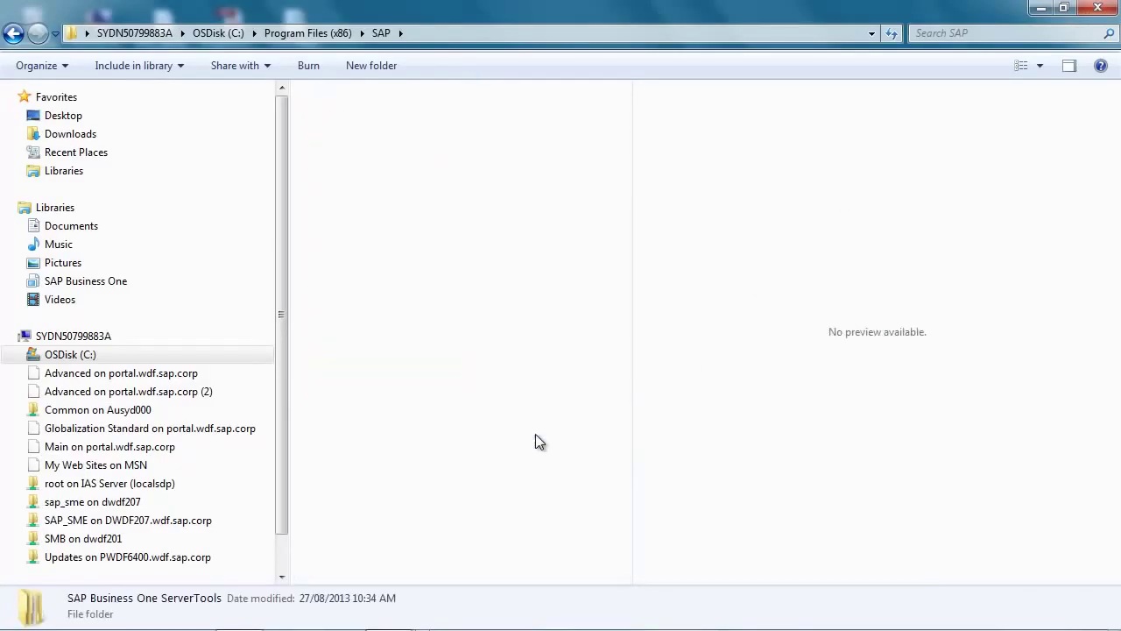
{"action": "double_click", "coordinate": [338, 249]}
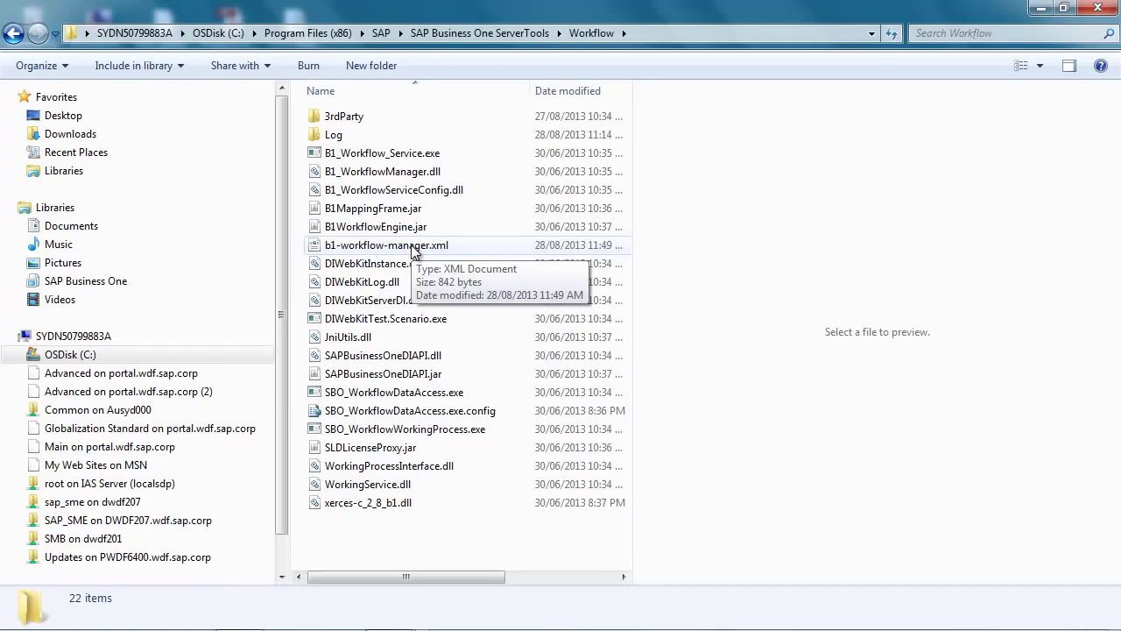
{"action": "left_click", "coordinate": [415, 249]}
{"action": "right_click", "coordinate": [412, 248]}
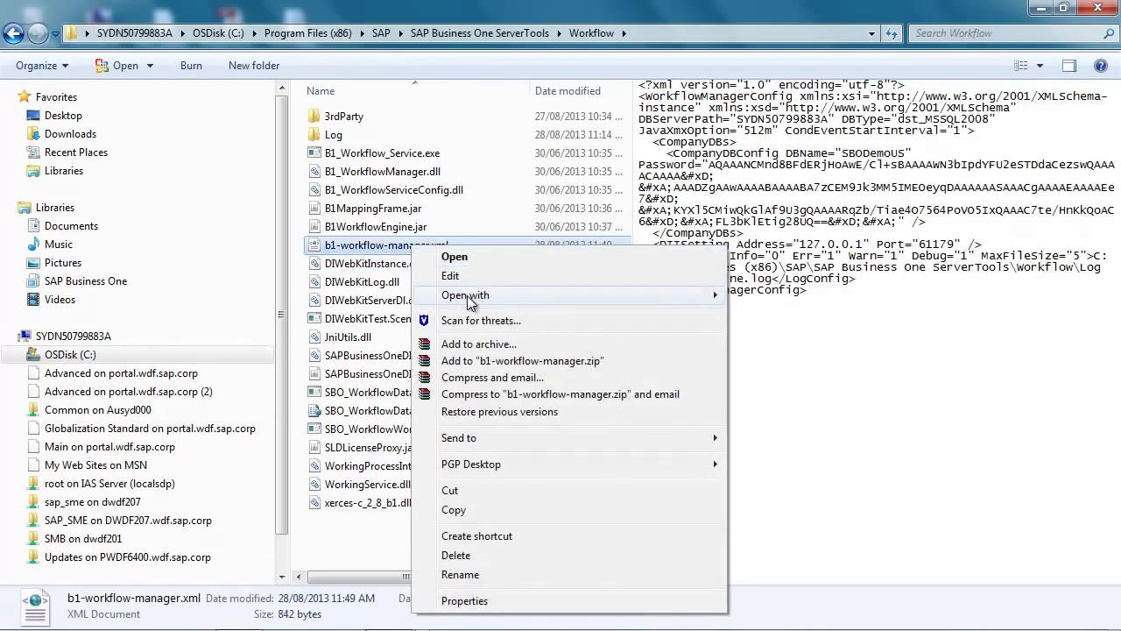
{"action": "mouse_move", "coordinate": [469, 298]}
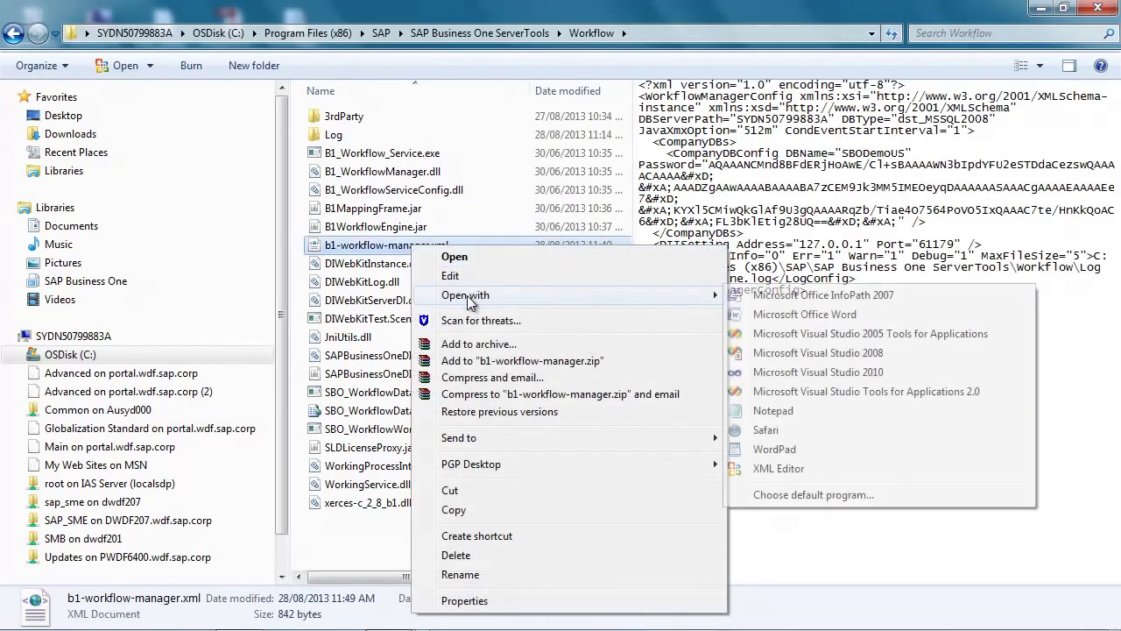
{"action": "left_click", "coordinate": [783, 411]}
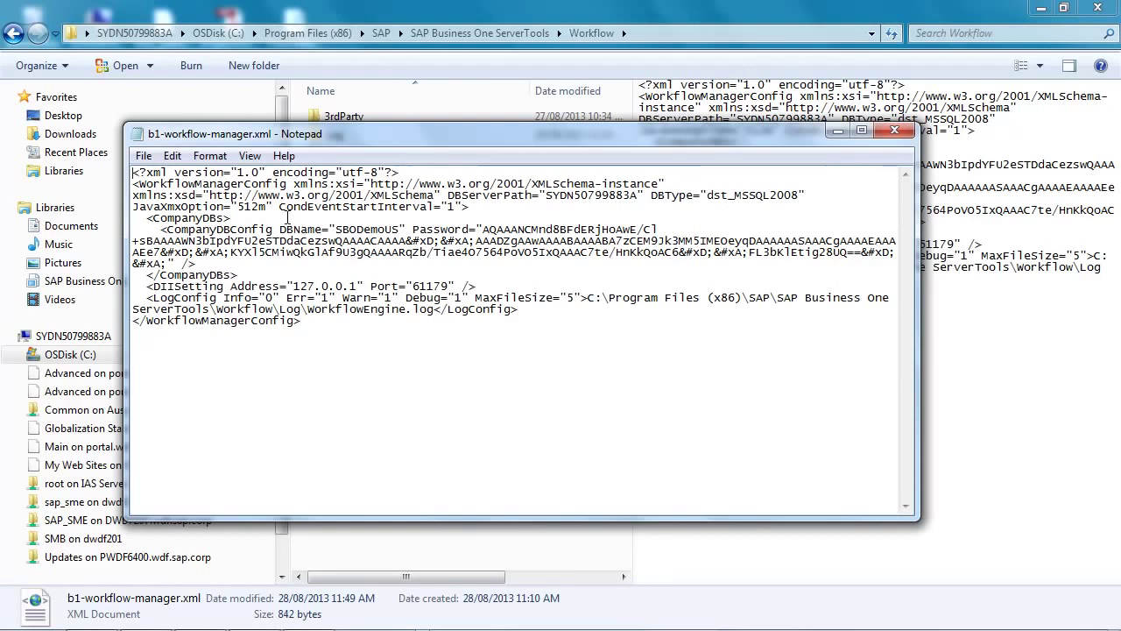
Highlight the CondEventStartInterval="1" setting, then close Notepad.
{"action": "left_click_drag", "start_coordinate": [280, 209], "coordinate": [464, 208]}
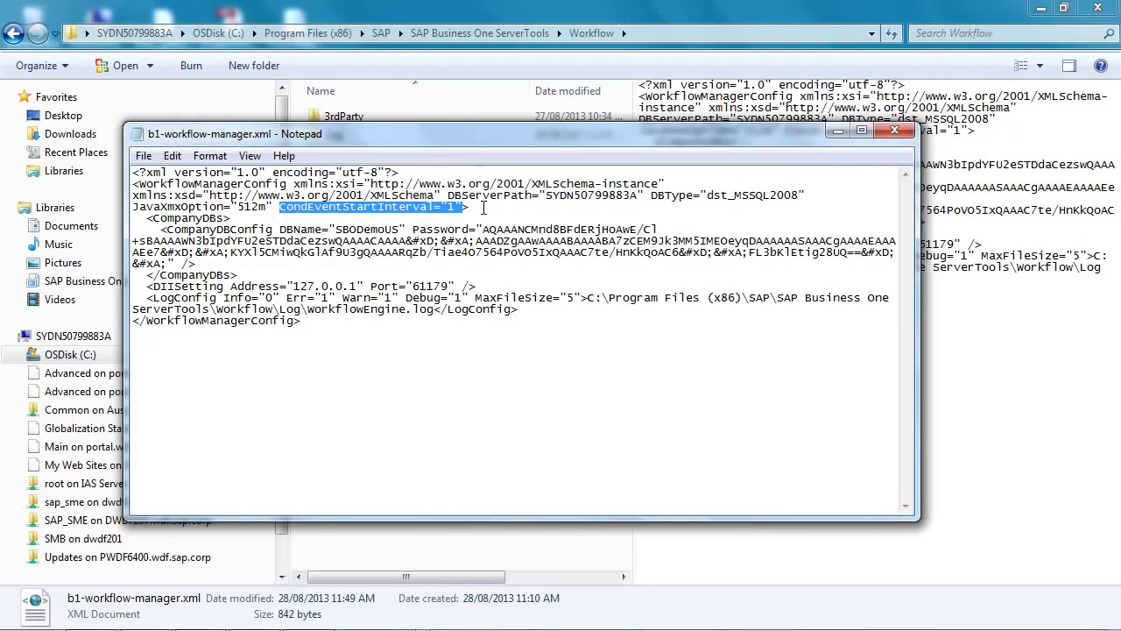
{"action": "left_click", "coordinate": [895, 131]}
{"action": "mouse_move", "coordinate": [761, 615]}
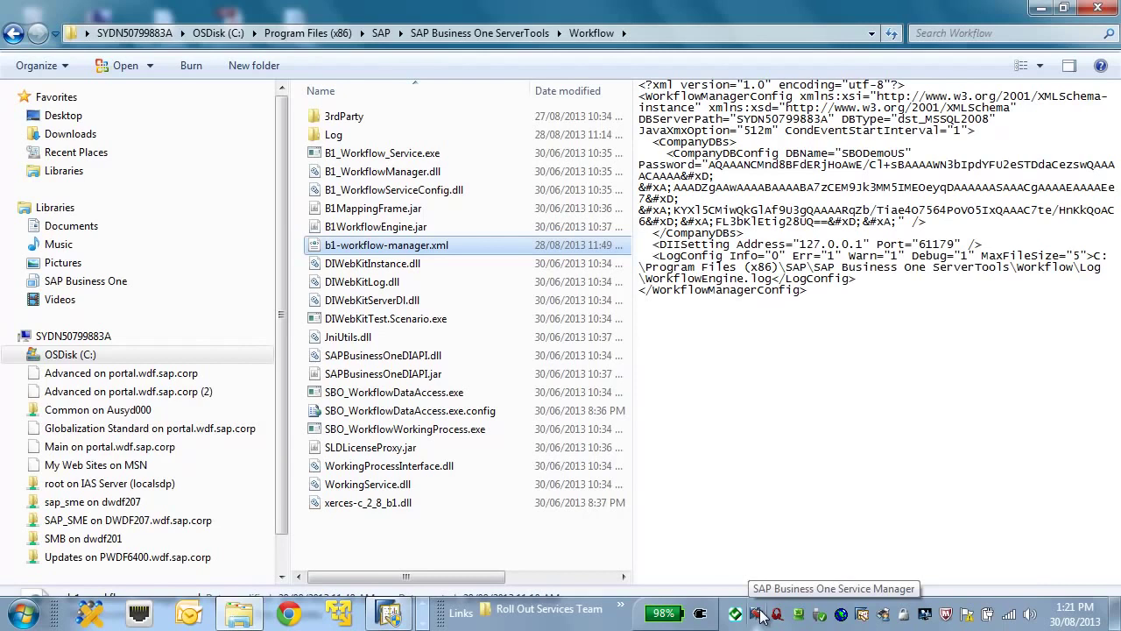
Check the Workflow service in Service Manager, then close it and the Explorer window.
{"action": "double_click", "coordinate": [758, 614]}
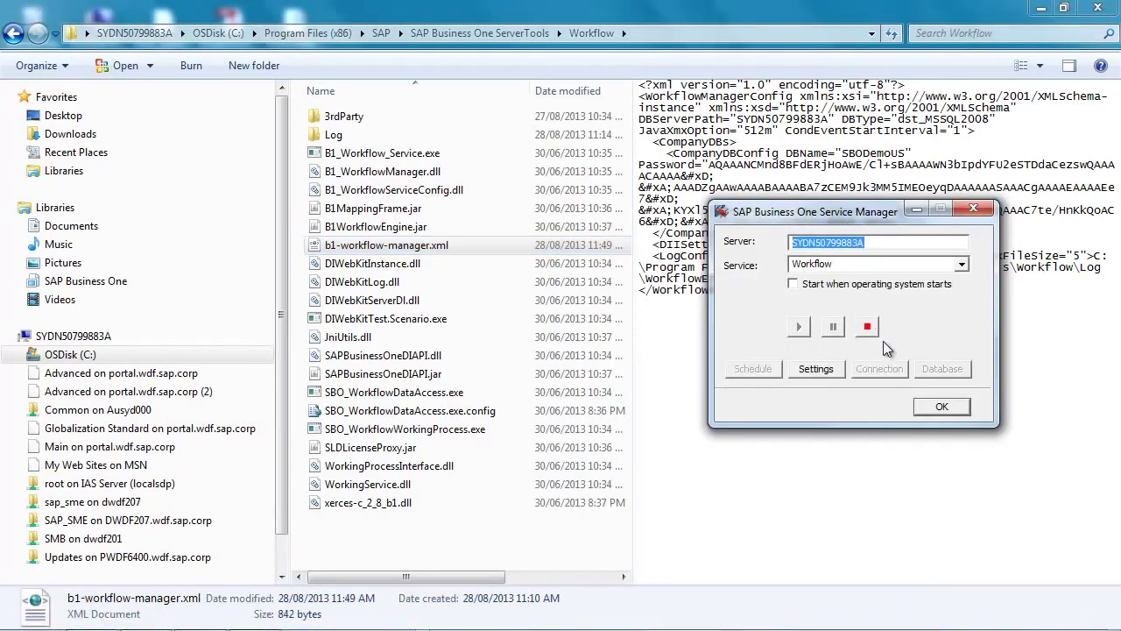
{"action": "left_click", "coordinate": [940, 407]}
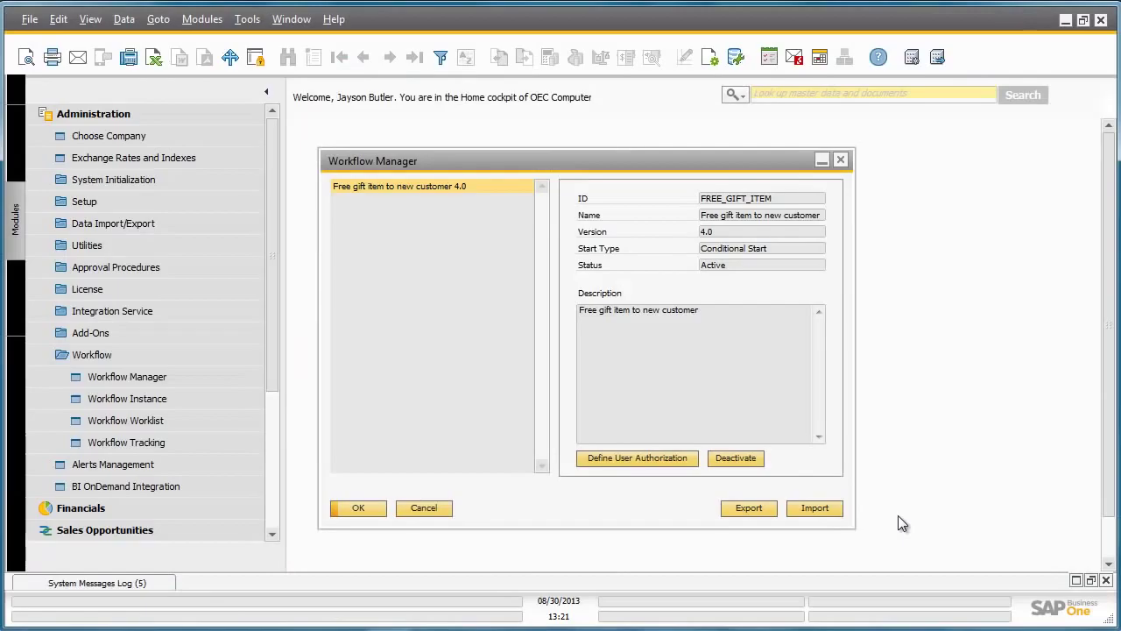
{"action": "left_click", "coordinate": [1097, 8]}
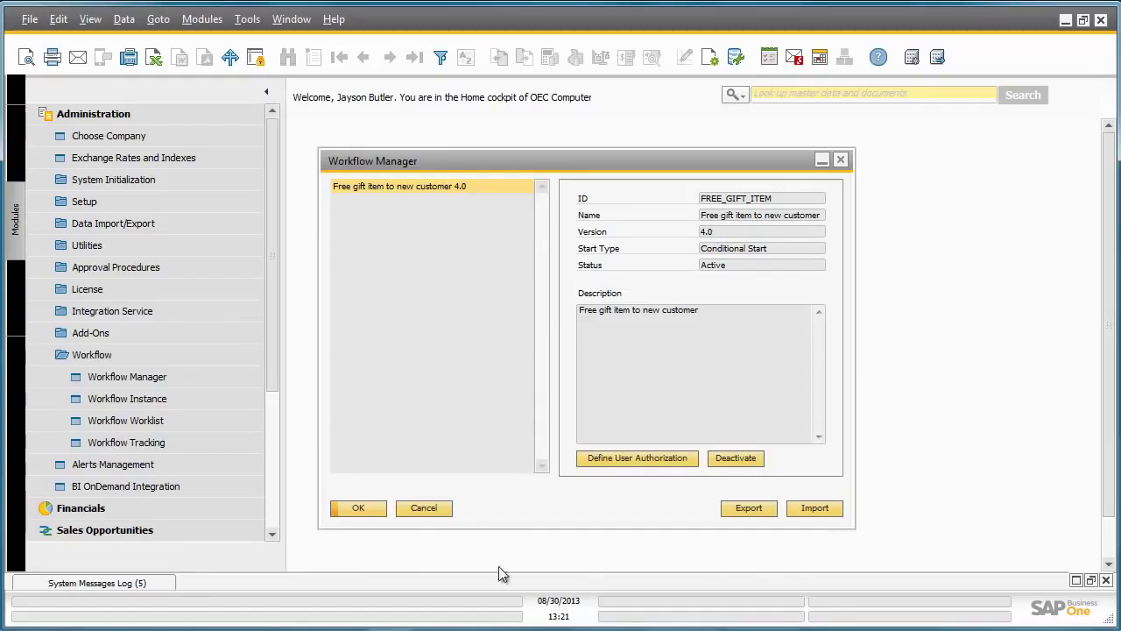
Close Workflow Manager and open Business Partner Master Data.
{"action": "left_click", "coordinate": [373, 508]}
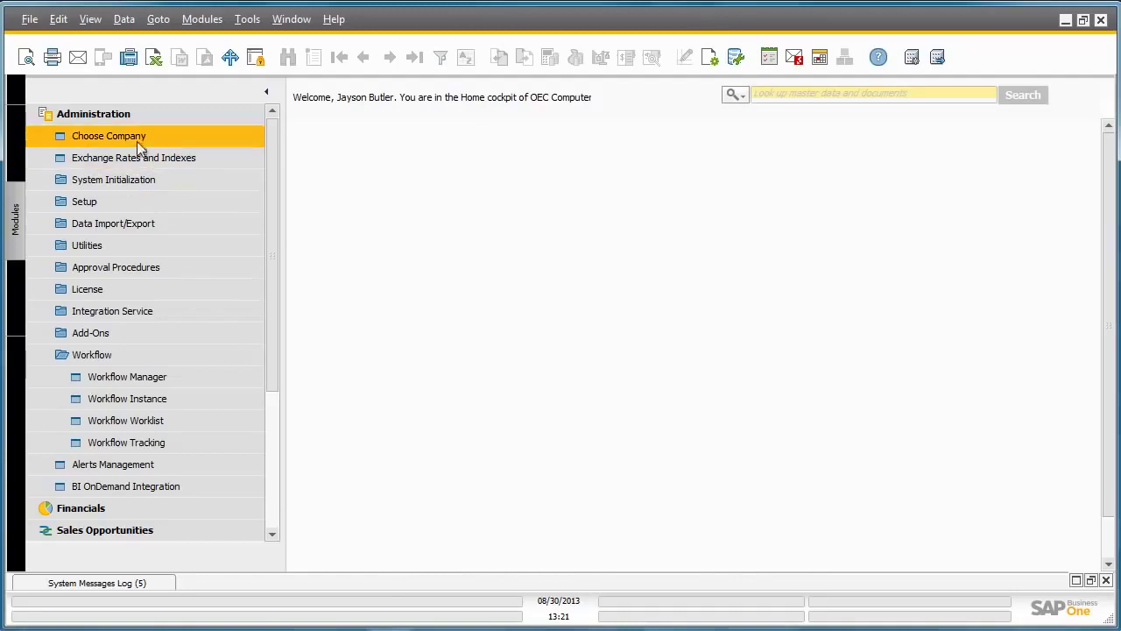
{"action": "left_click", "coordinate": [122, 113]}
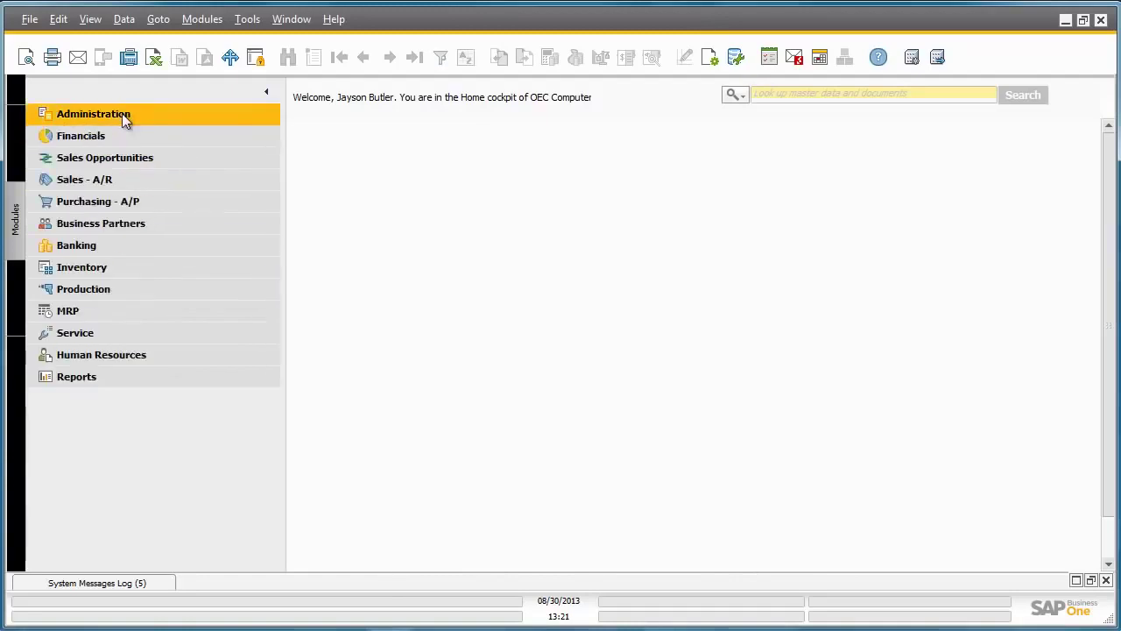
{"action": "left_click", "coordinate": [133, 224]}
{"action": "left_click", "coordinate": [142, 240]}
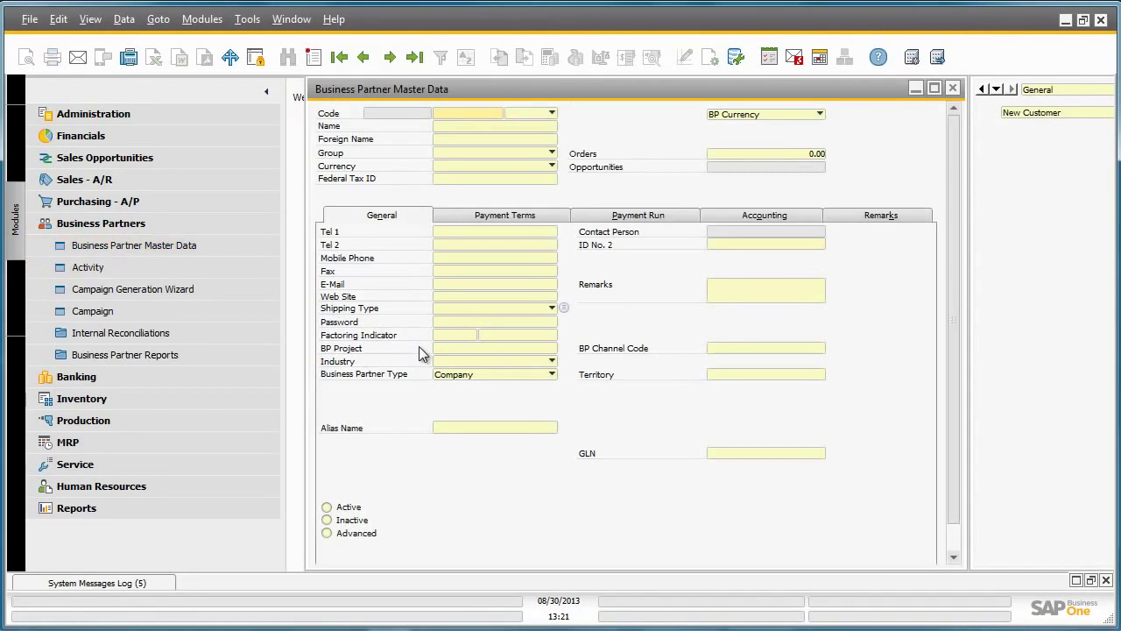
Add a business partner with code 'New Customer' and the customer's name, then switch to Find mode.
{"action": "key", "text": "ctrl+a"}
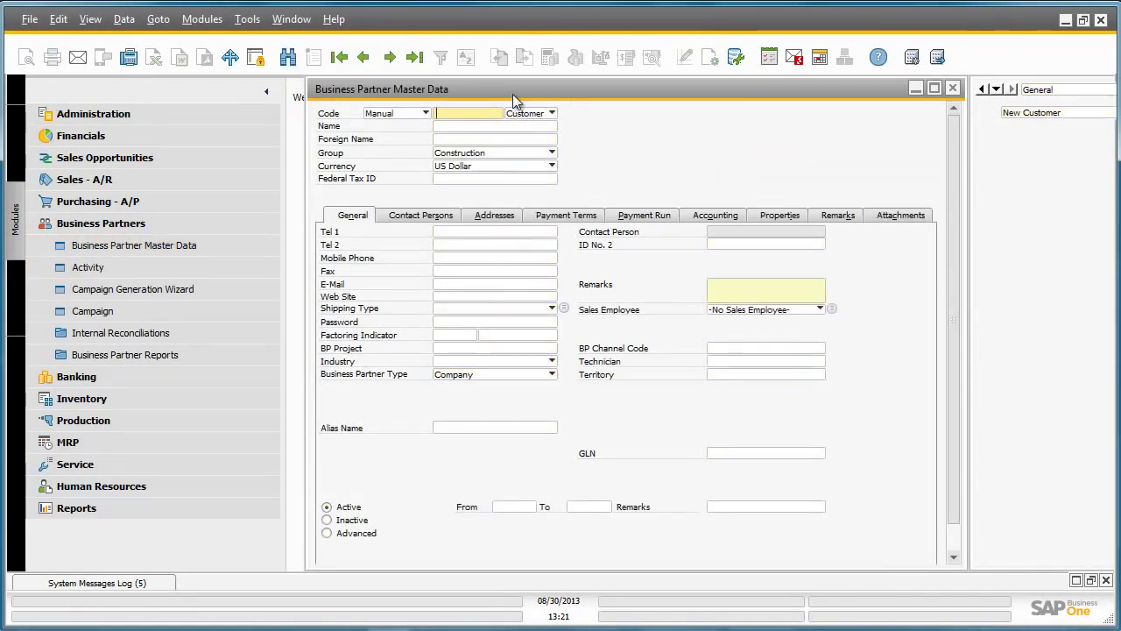
{"action": "type", "text": "Ne"}
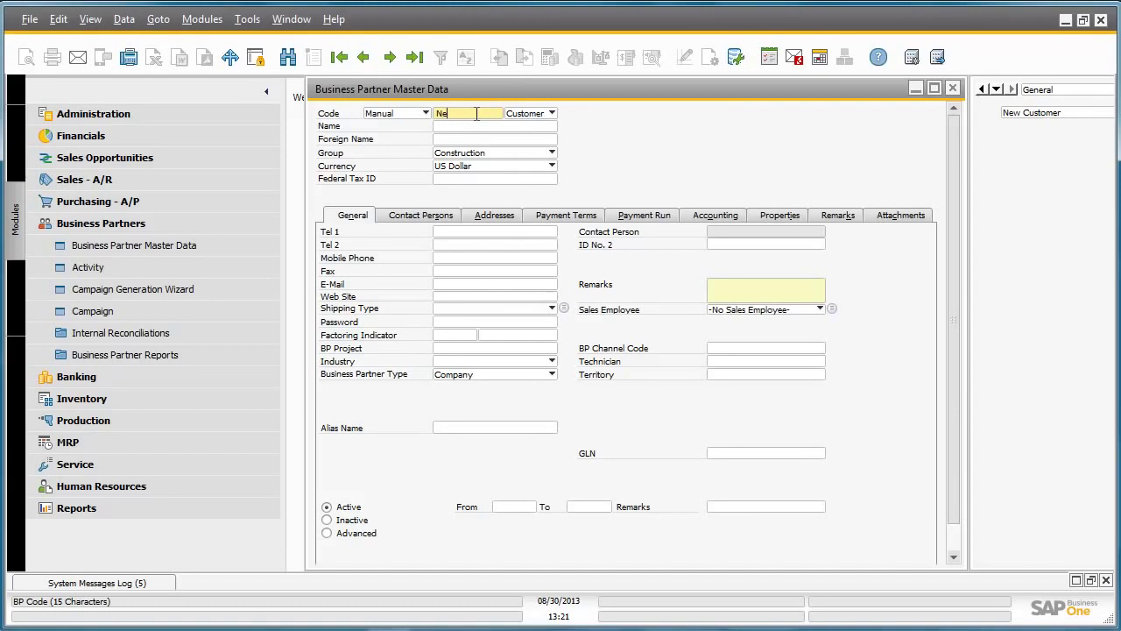
{"action": "type", "text": "w Customer"}
{"action": "left_click", "coordinate": [473, 125]}
{"action": "type", "text": "Sally"}
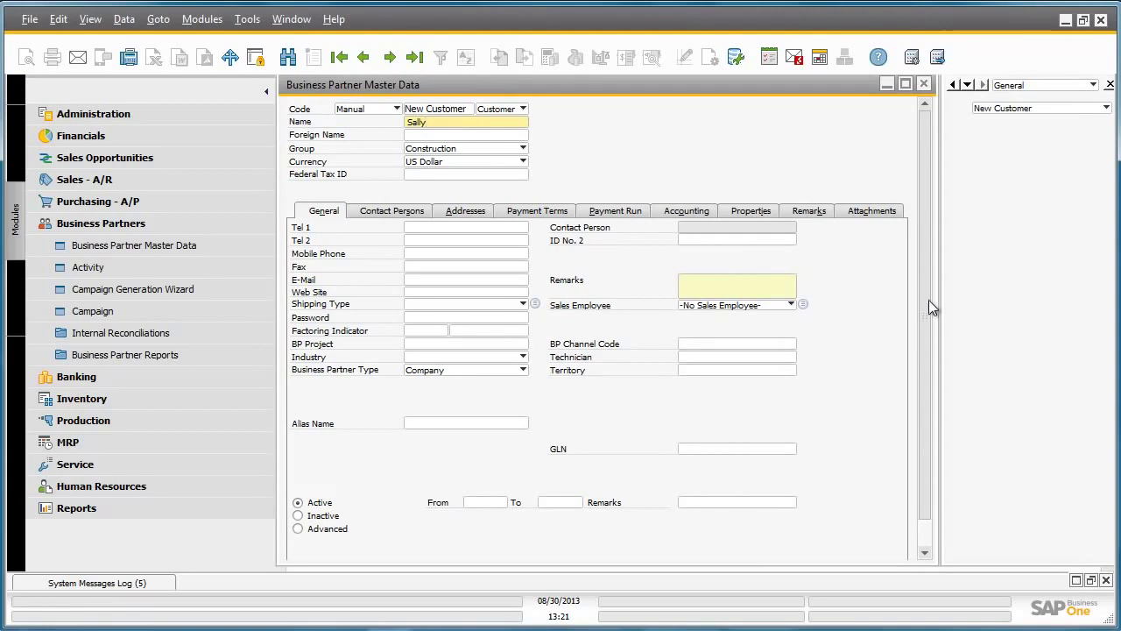
{"action": "scroll", "coordinate": [927, 302], "scroll_direction": "down", "scroll_amount": 2}
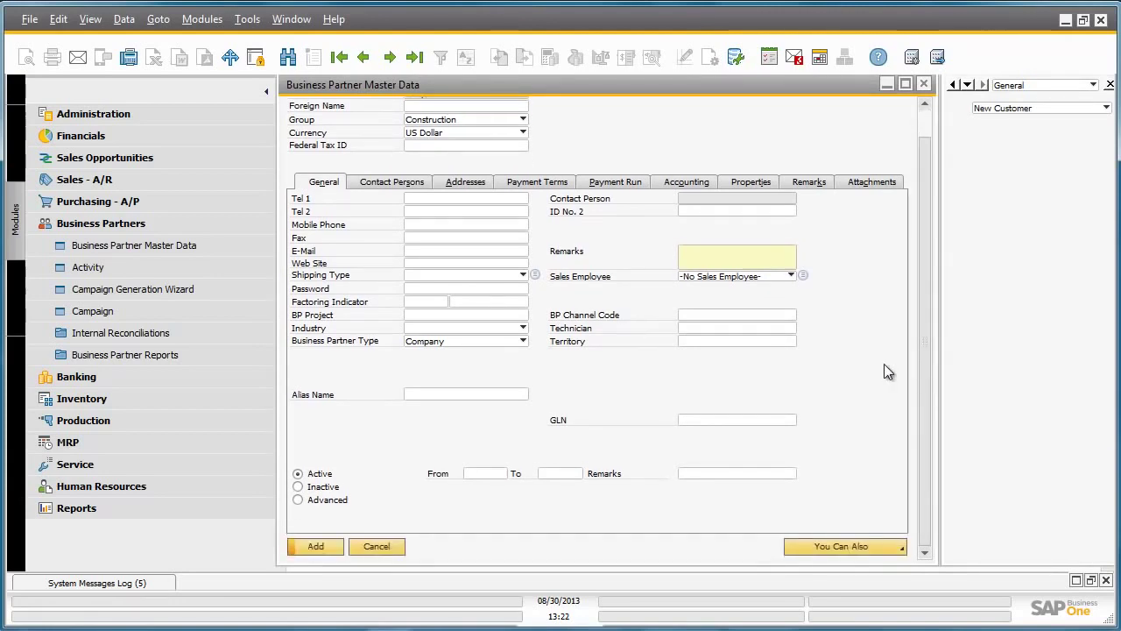
{"action": "left_click", "coordinate": [315, 545]}
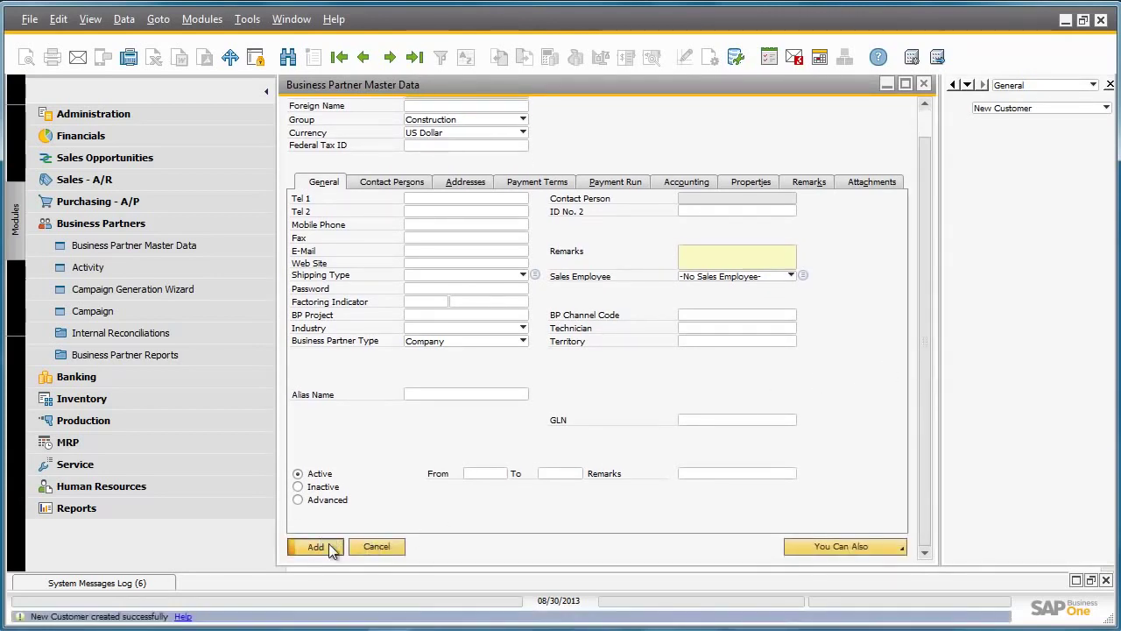
{"action": "key", "text": "ctrl+f"}
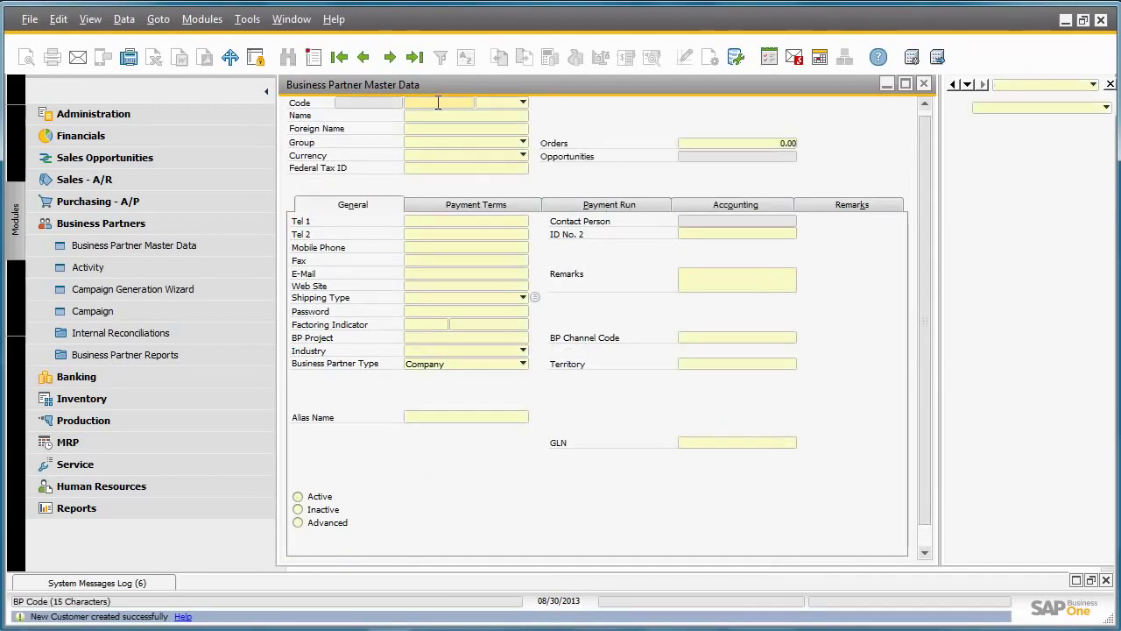
Search for the business partner with code 'New Customer'.
{"action": "type", "text": "New Customer"}
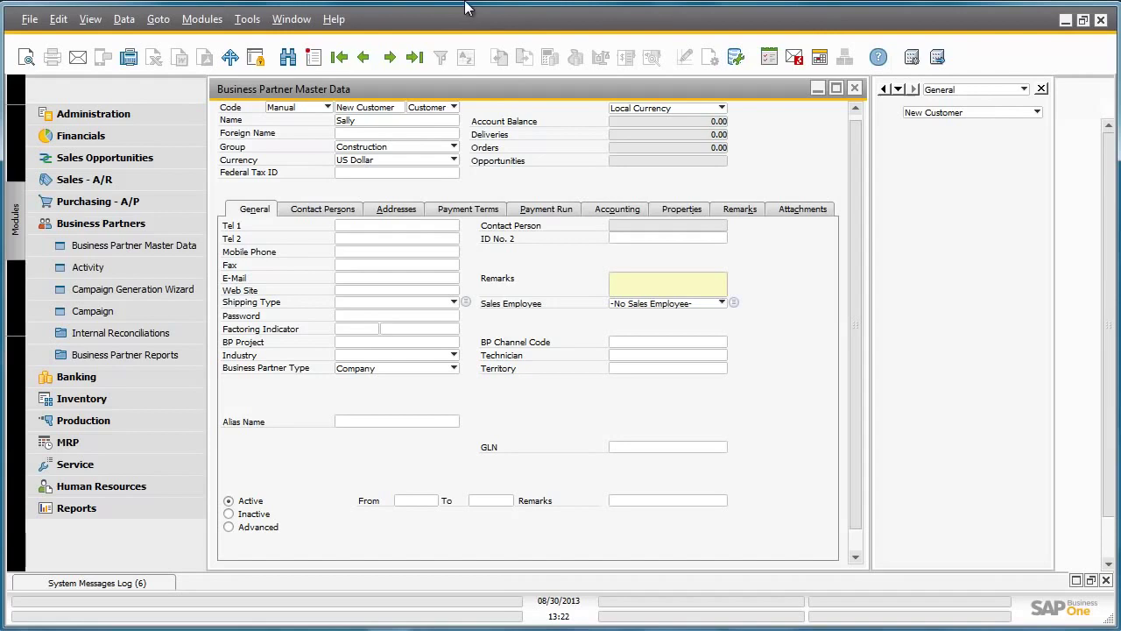
In User-Defined Fields - Management, select isNew under Master Data > Business Partner.
{"action": "left_click", "coordinate": [249, 19]}
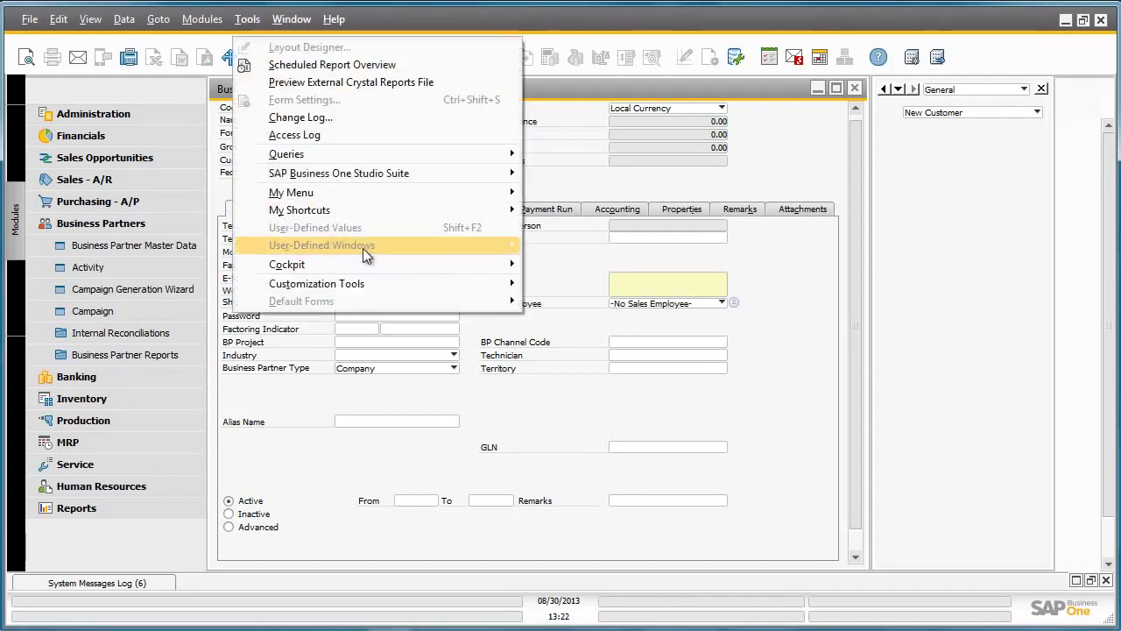
{"action": "mouse_move", "coordinate": [396, 286]}
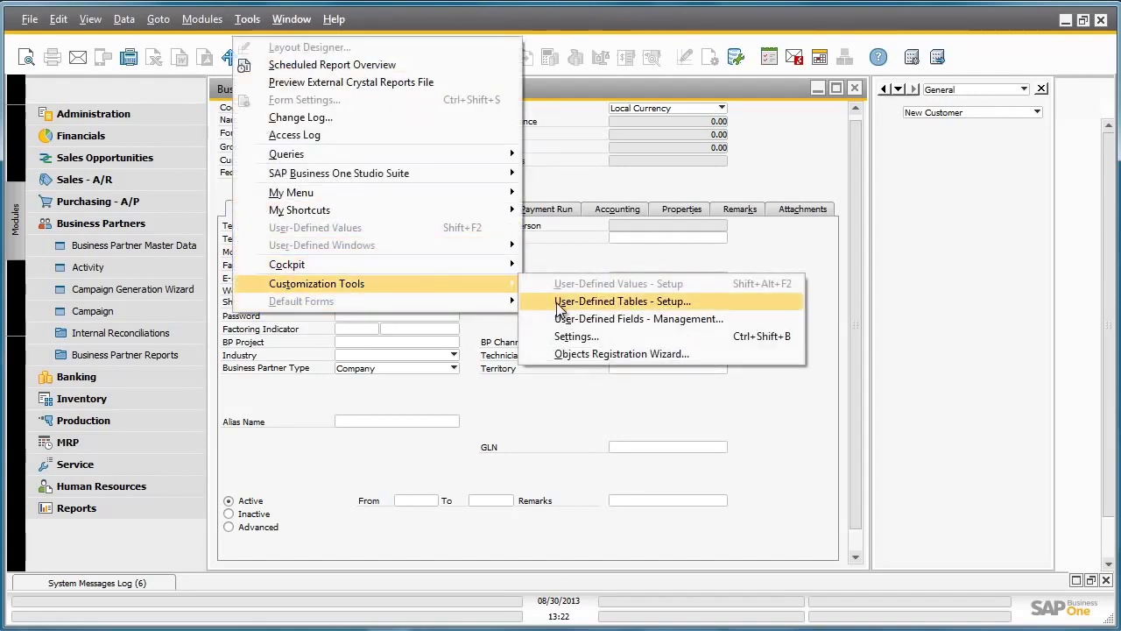
{"action": "left_click", "coordinate": [592, 317]}
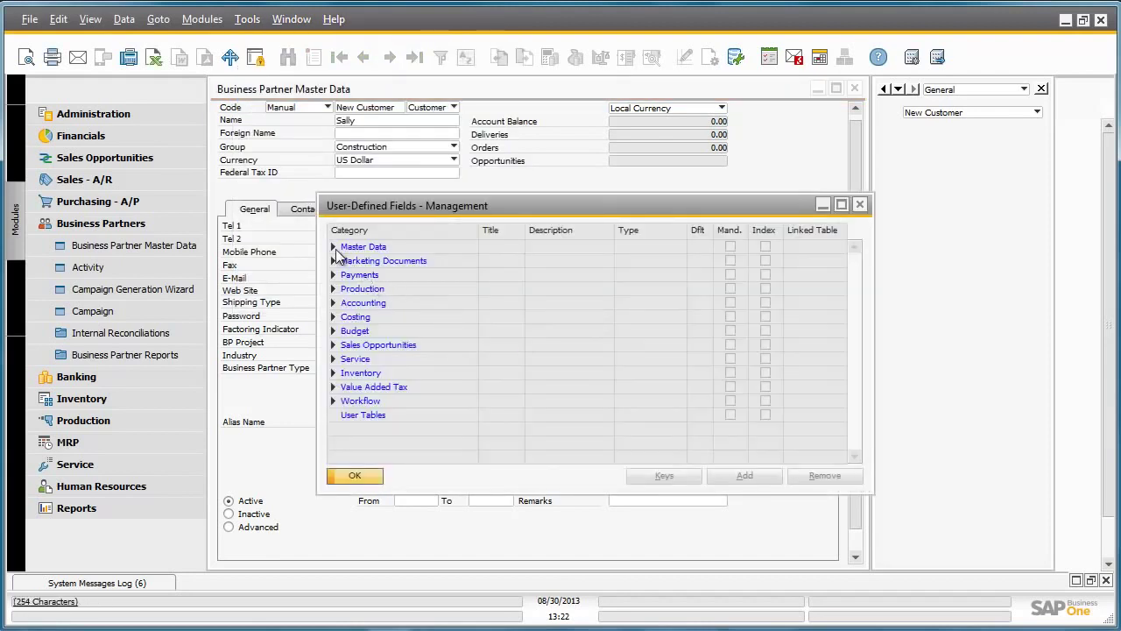
{"action": "left_click", "coordinate": [333, 247]}
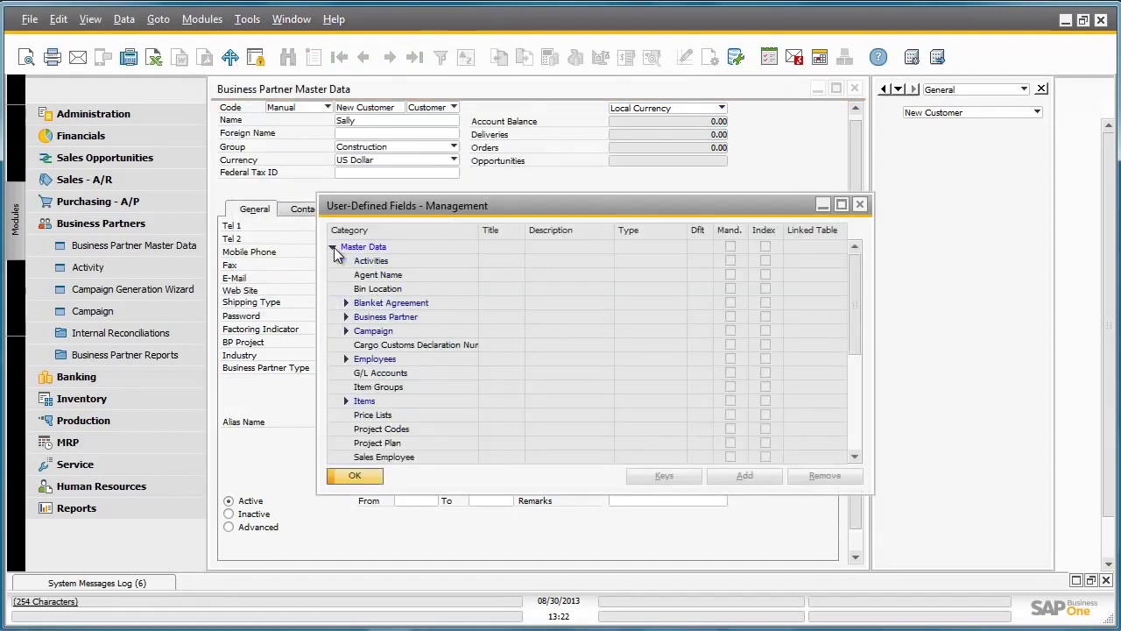
{"action": "left_click", "coordinate": [346, 317]}
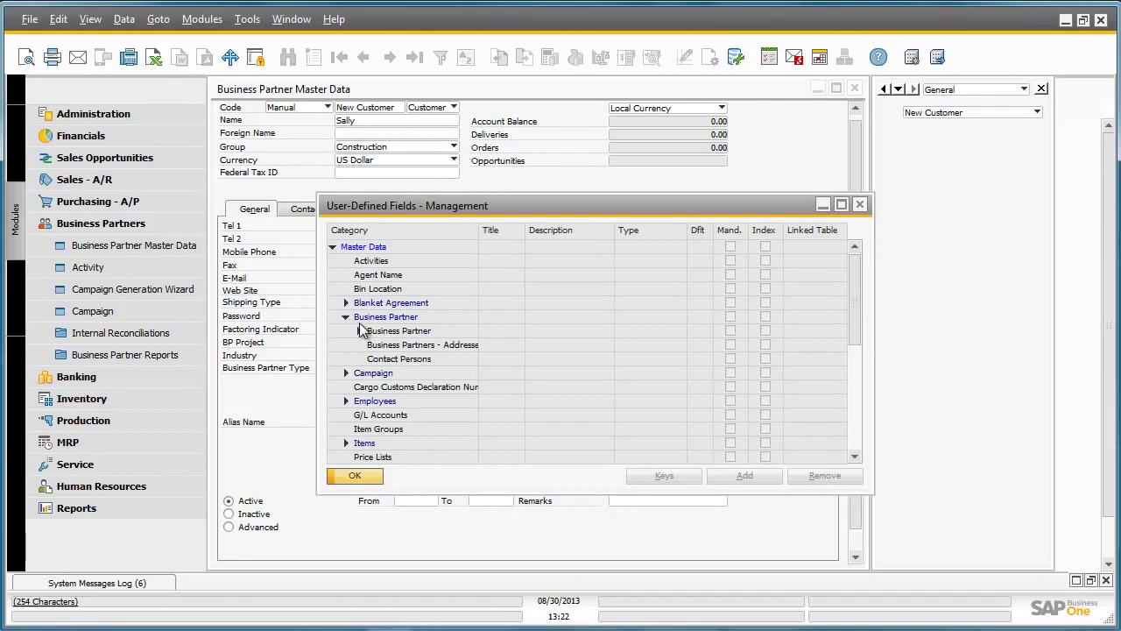
{"action": "left_click", "coordinate": [359, 330]}
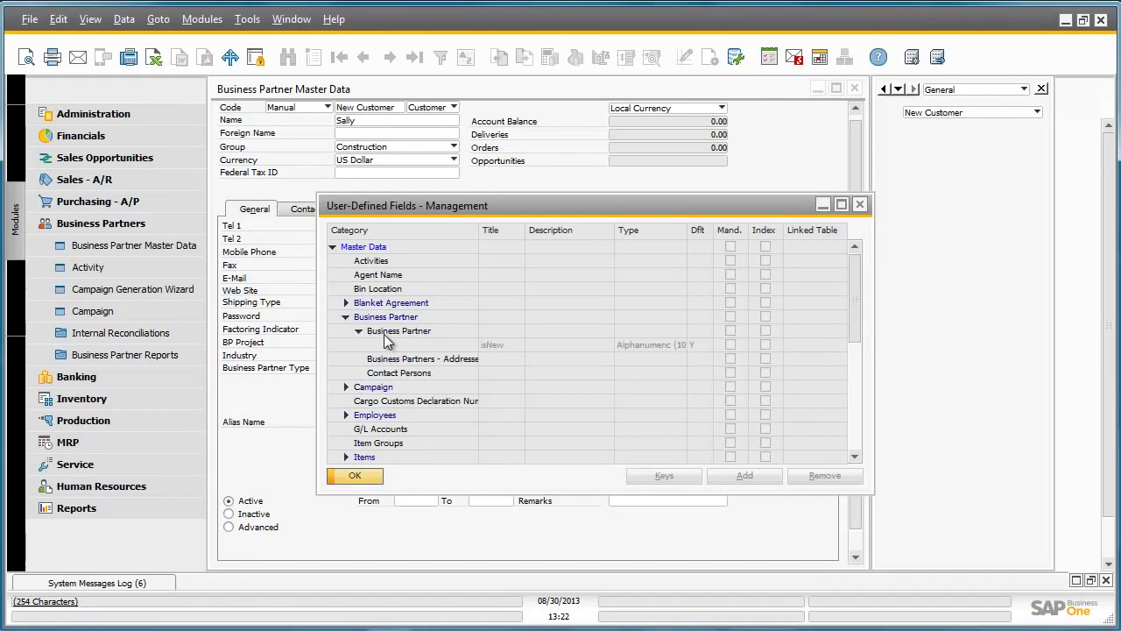
{"action": "left_click", "coordinate": [406, 345]}
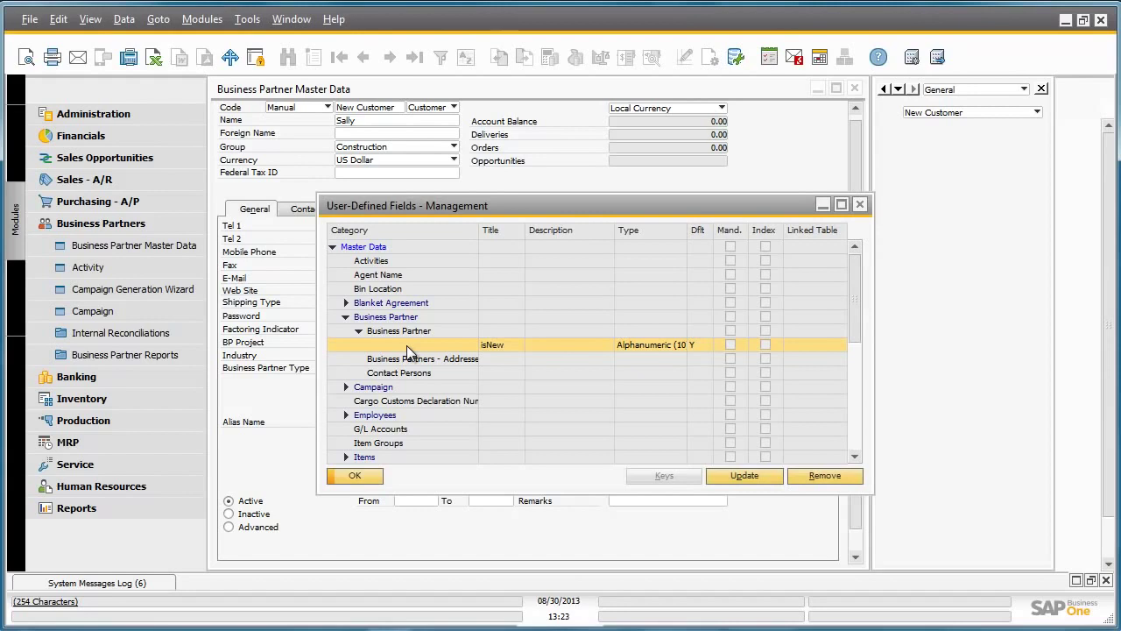
View the isNew field's Y/N valid values with default Y, then close both windows.
{"action": "left_click", "coordinate": [743, 477]}
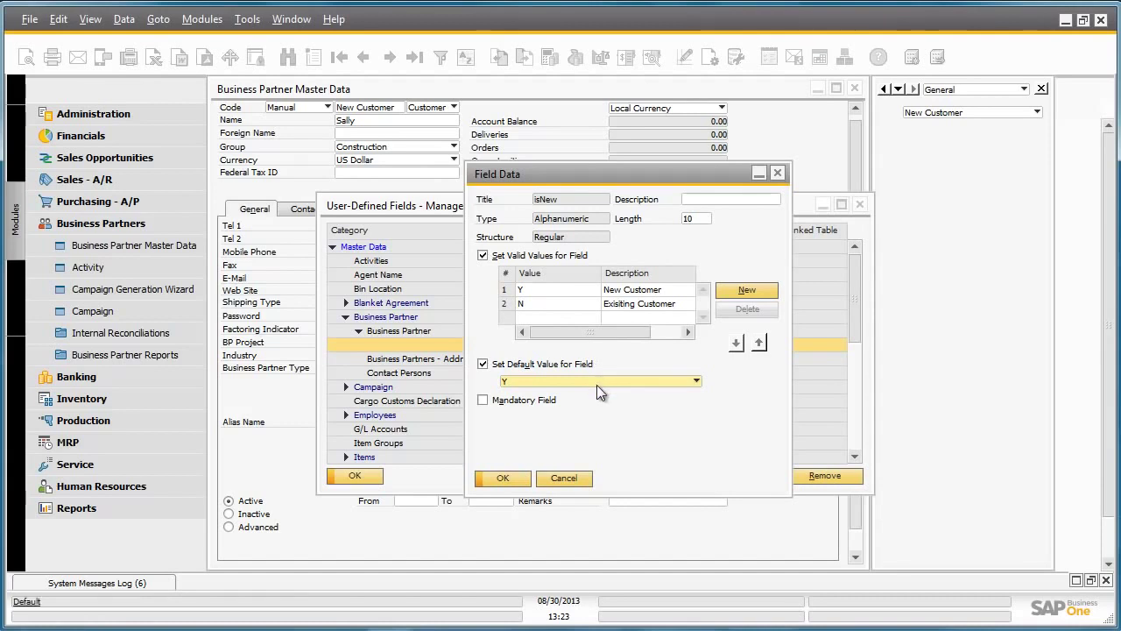
{"action": "left_click", "coordinate": [513, 479]}
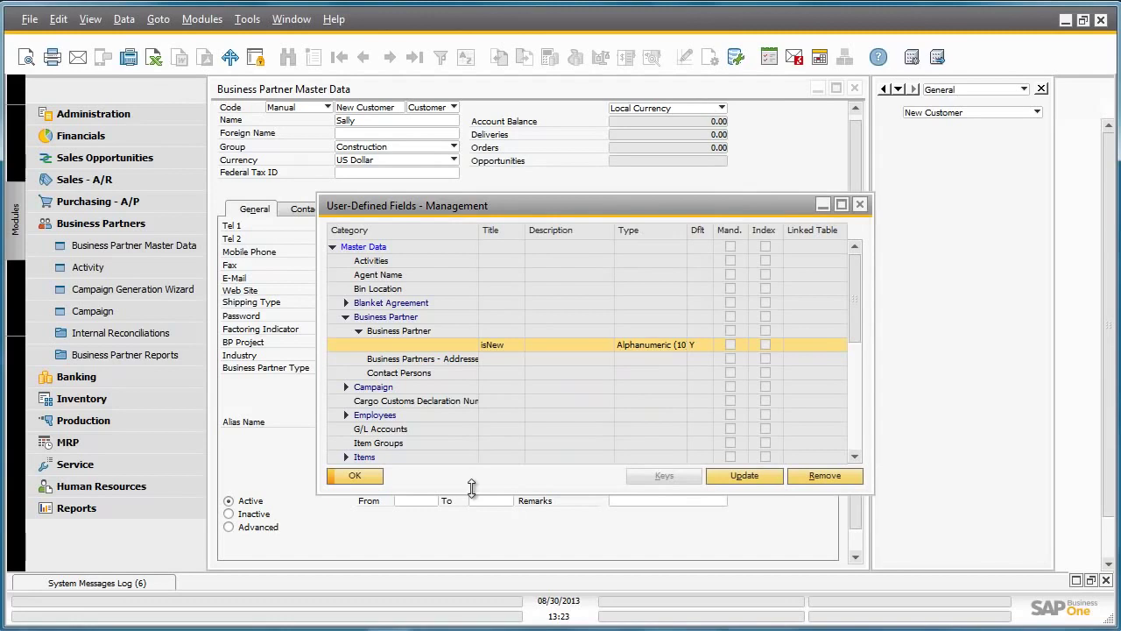
{"action": "left_click", "coordinate": [375, 479]}
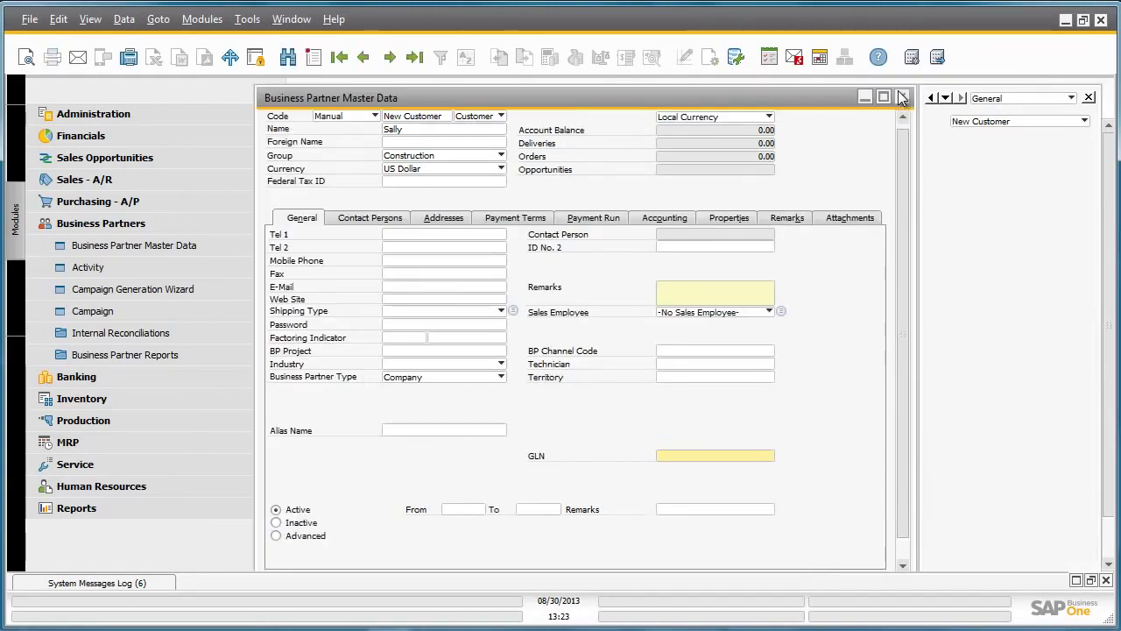
Filter Workflow Tracking to Completed instances and inspect the details of instance 4.
{"action": "left_click", "coordinate": [902, 98]}
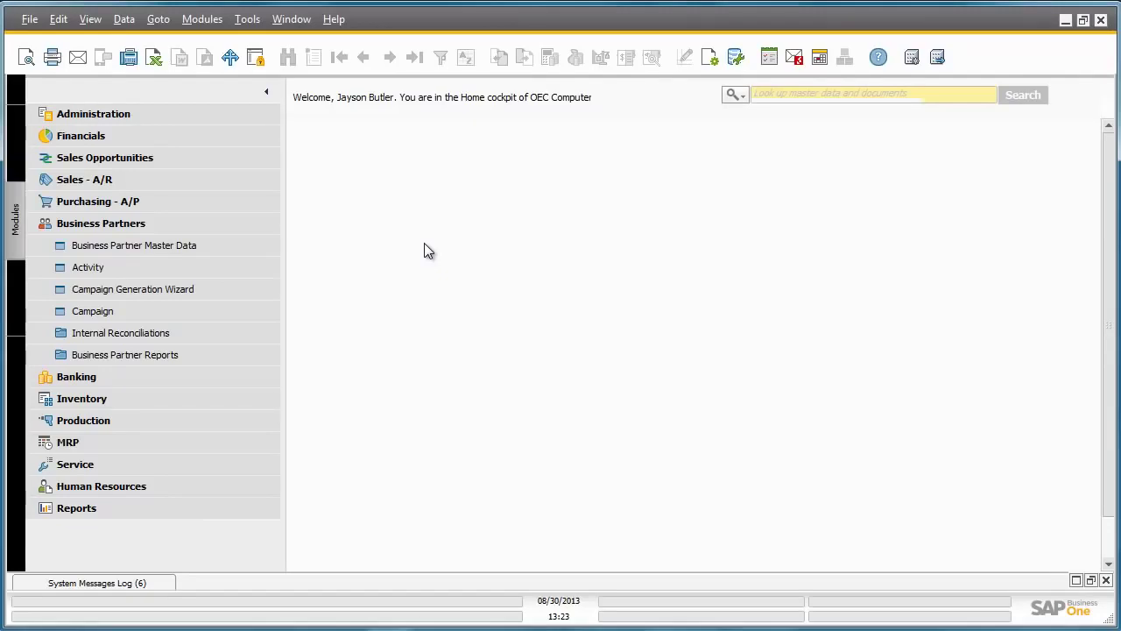
{"action": "left_click", "coordinate": [211, 117]}
{"action": "left_click", "coordinate": [208, 354]}
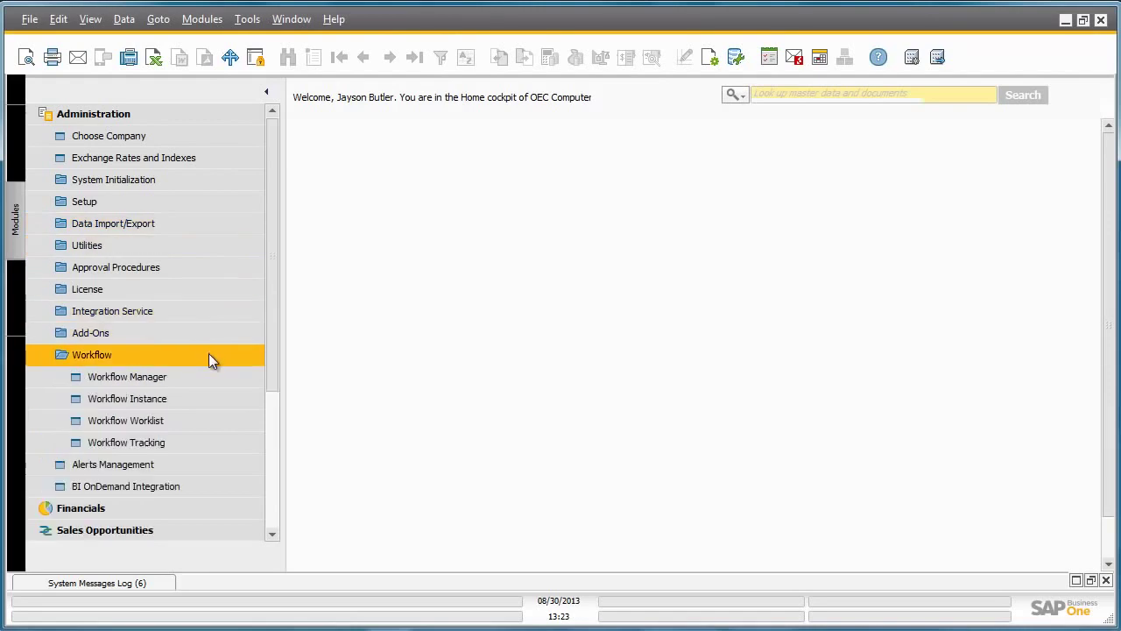
{"action": "left_click", "coordinate": [210, 440]}
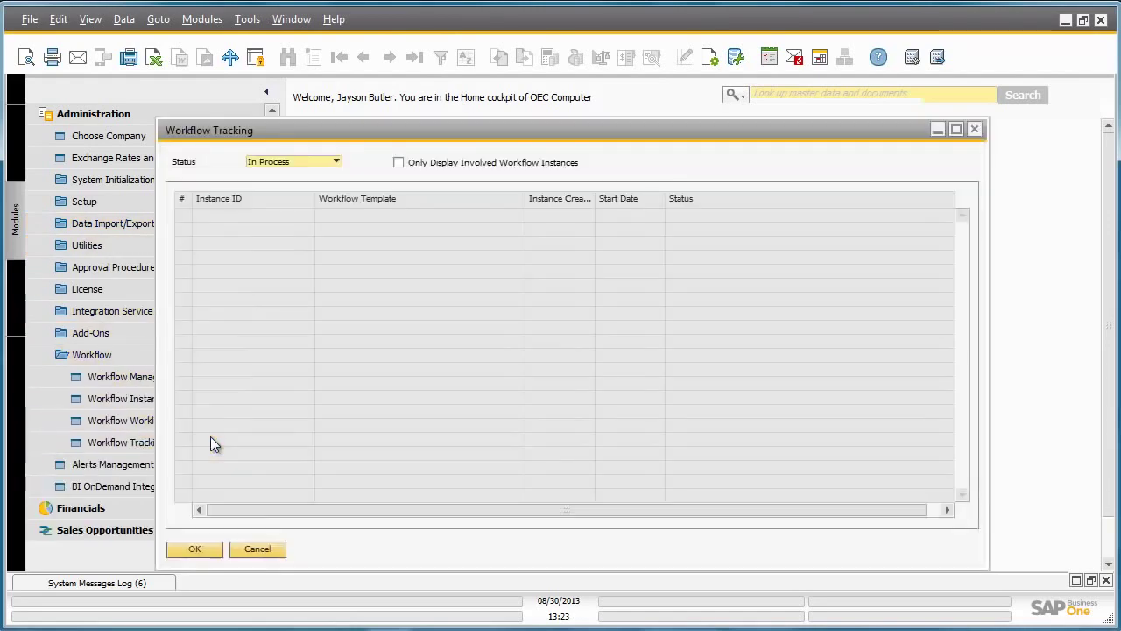
{"action": "left_click", "coordinate": [319, 161]}
{"action": "left_click", "coordinate": [313, 204]}
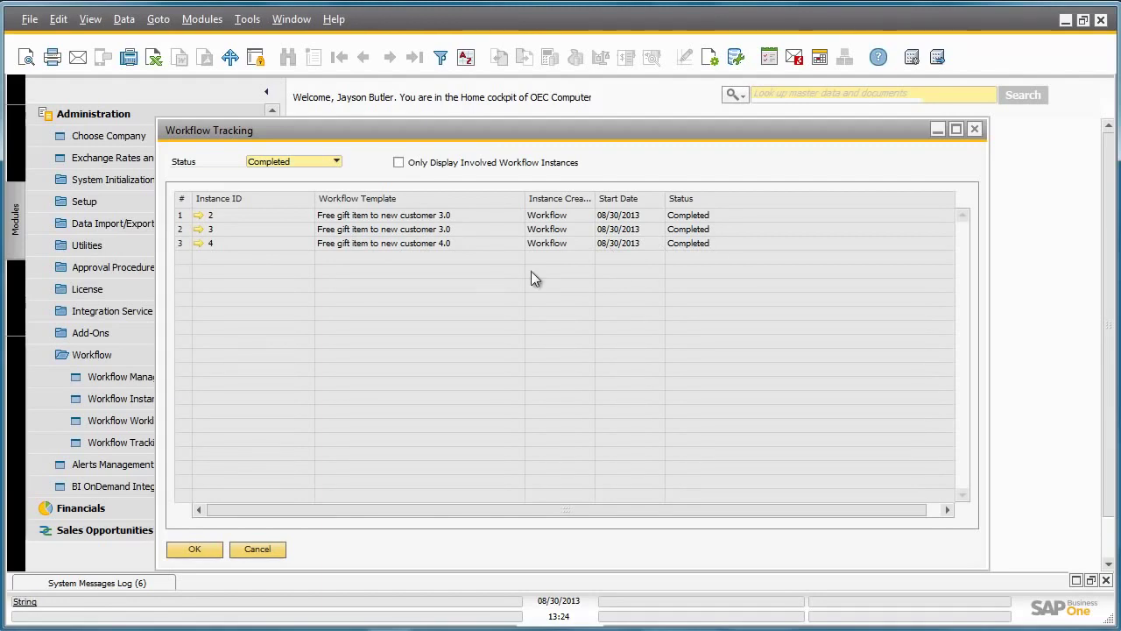
{"action": "left_click", "coordinate": [199, 243]}
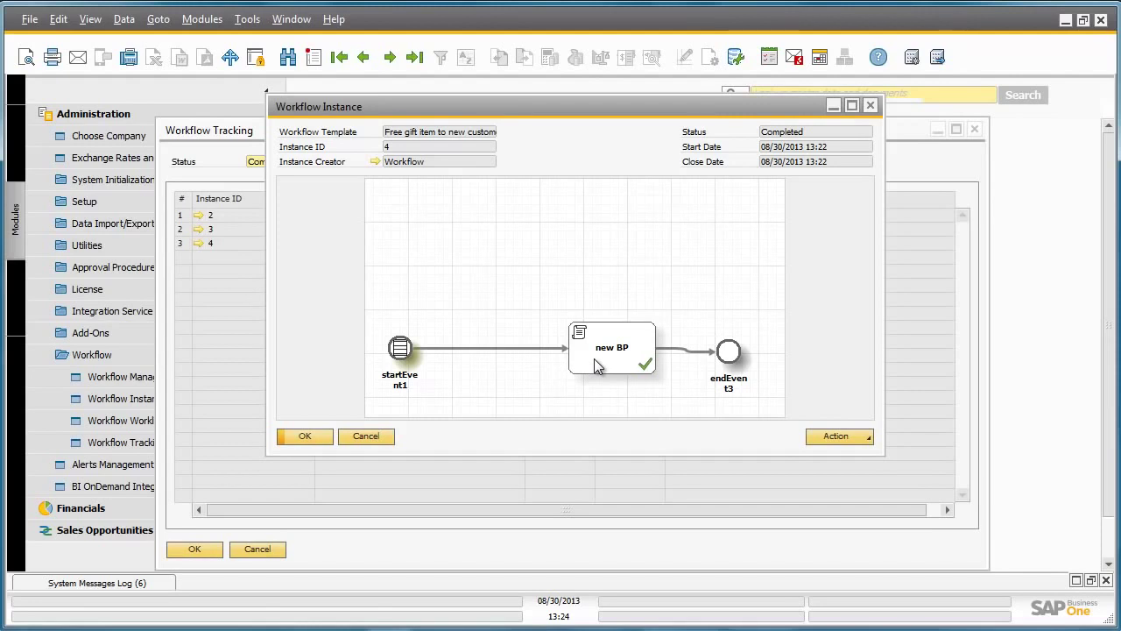
{"action": "left_click", "coordinate": [311, 435]}
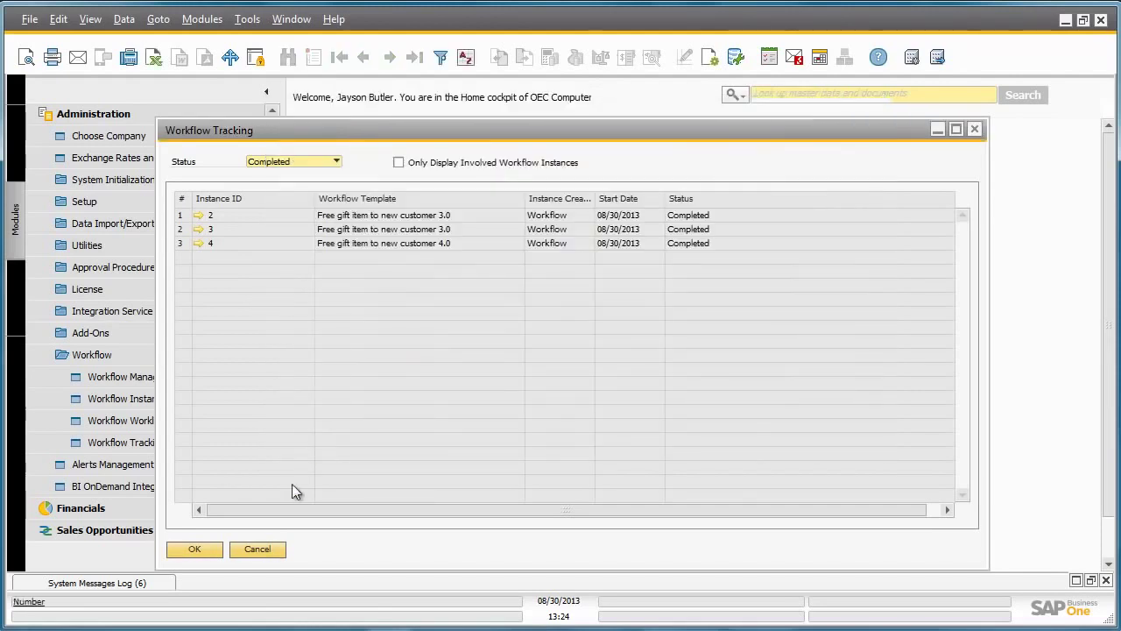
Close Workflow Tracking and view the latest A/R invoice 230: New Customer, Tablet PC 64GB Black, total 0.00.
{"action": "left_click", "coordinate": [194, 549]}
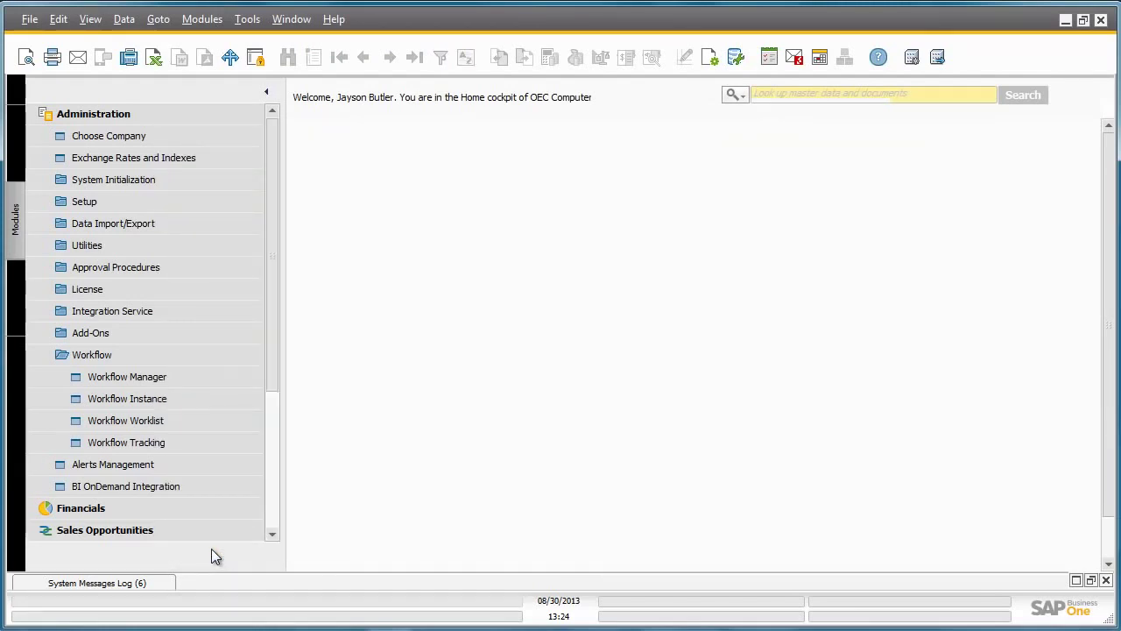
{"action": "left_click", "coordinate": [181, 122]}
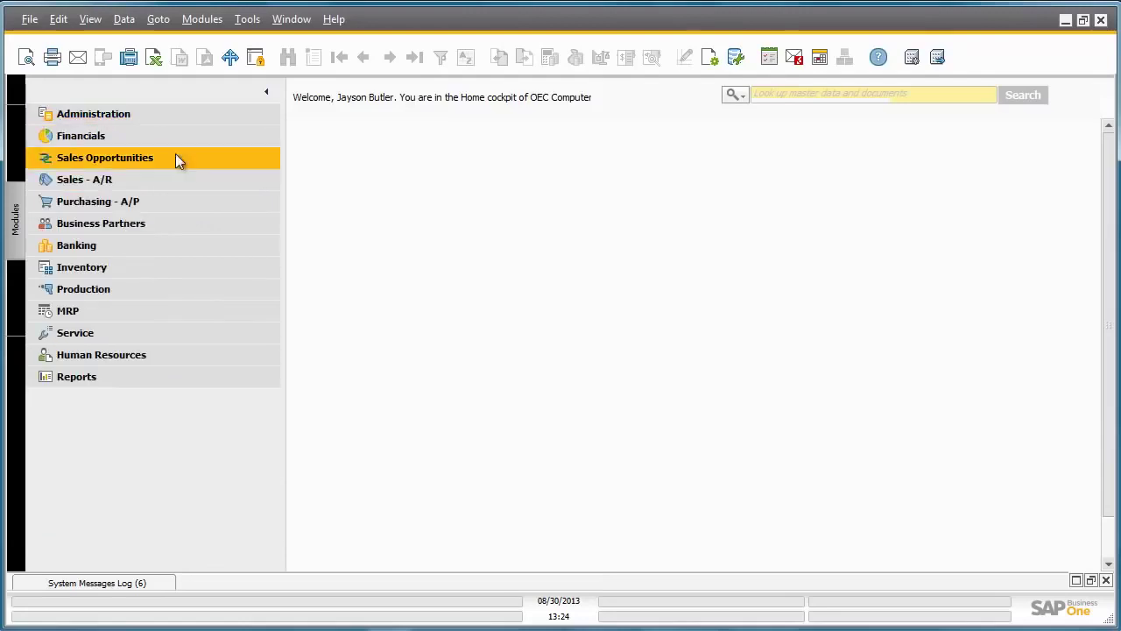
{"action": "left_click", "coordinate": [175, 182]}
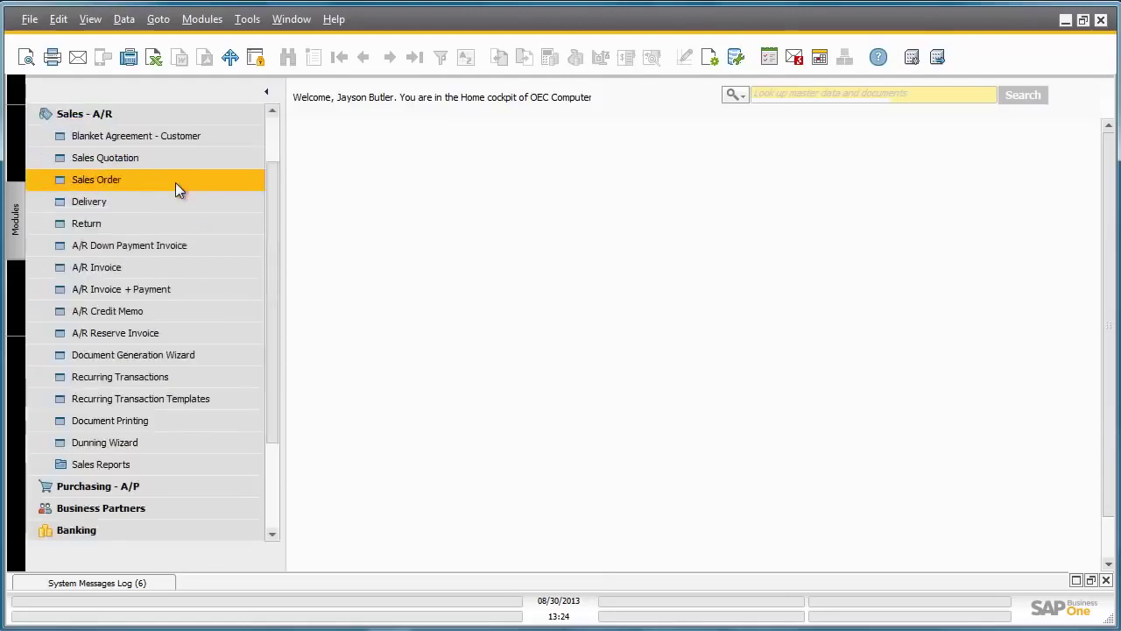
{"action": "left_click", "coordinate": [184, 262]}
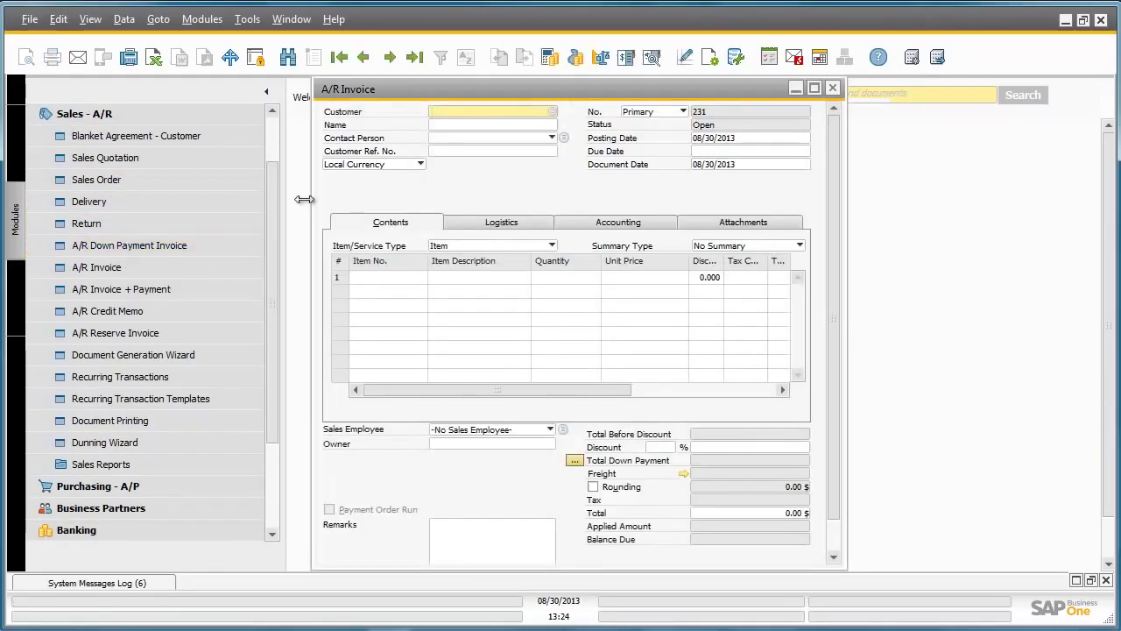
{"action": "left_click", "coordinate": [414, 58]}
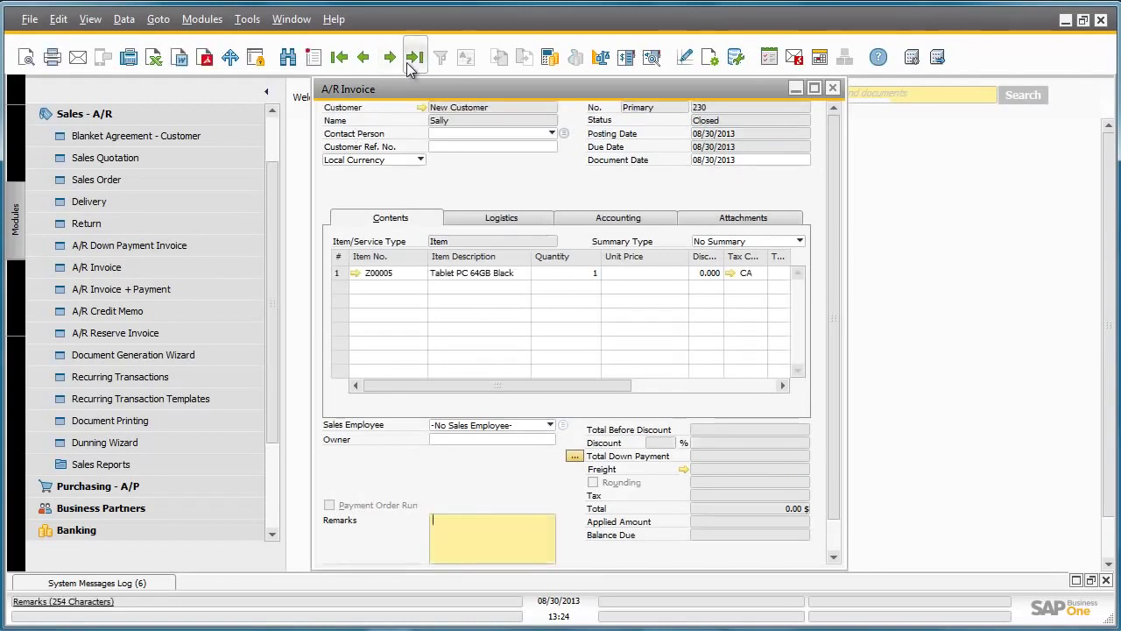
{"action": "left_click_drag", "start_coordinate": [419, 91], "coordinate": [387, 81]}
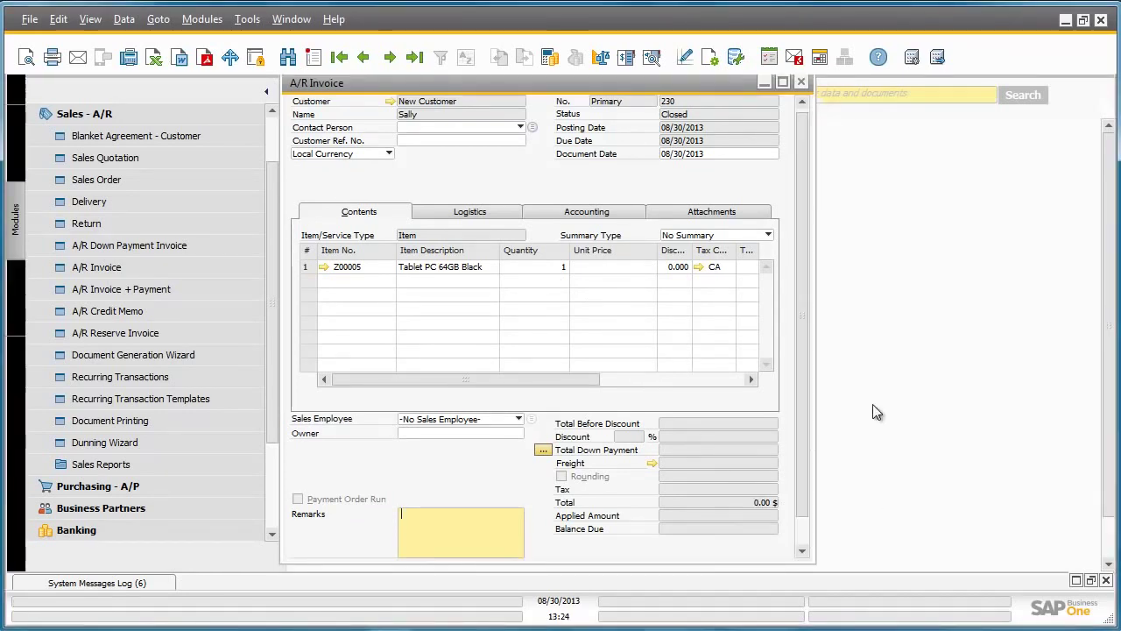
Look up the business partner with code 'New Customer' in Business Partner Master Data.
{"action": "left_click", "coordinate": [802, 83]}
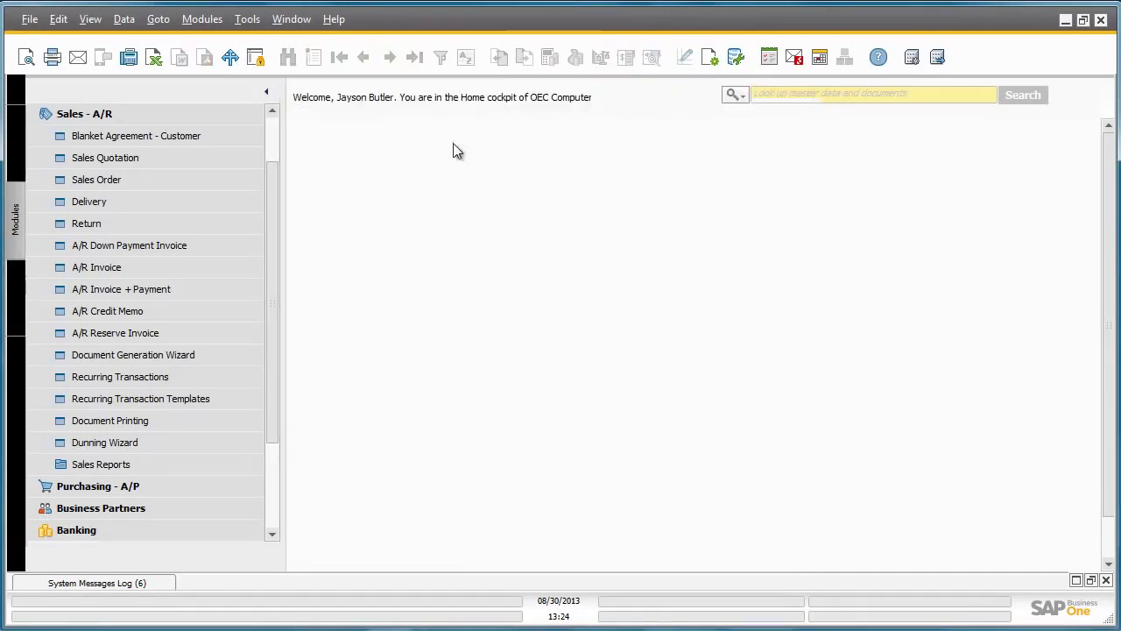
{"action": "left_click", "coordinate": [227, 117]}
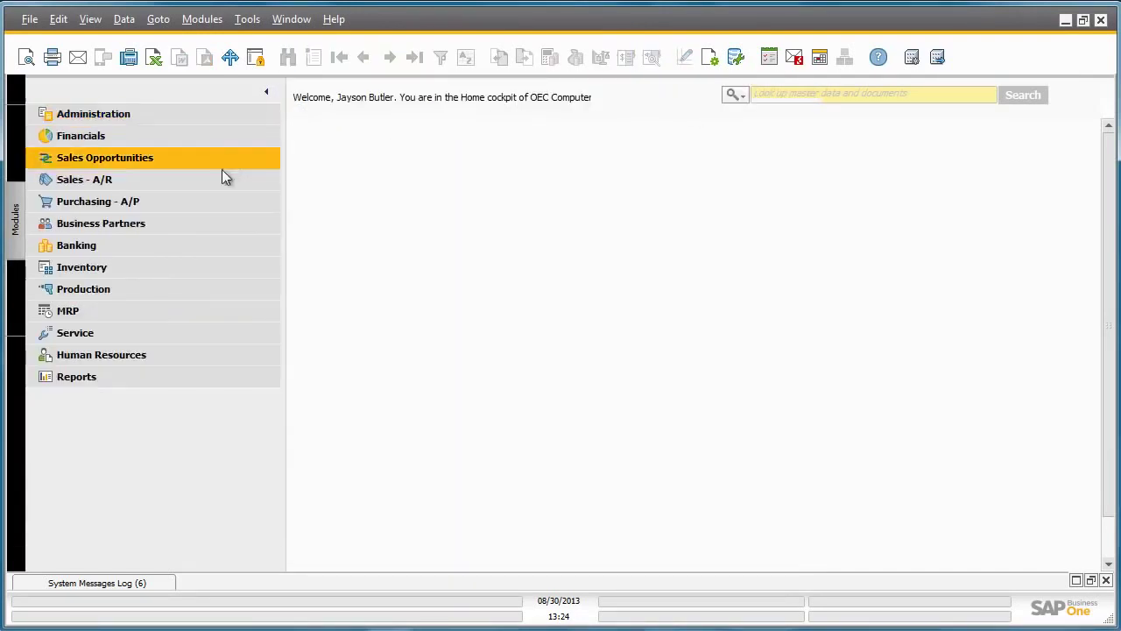
{"action": "left_click", "coordinate": [208, 225]}
{"action": "left_click", "coordinate": [208, 246]}
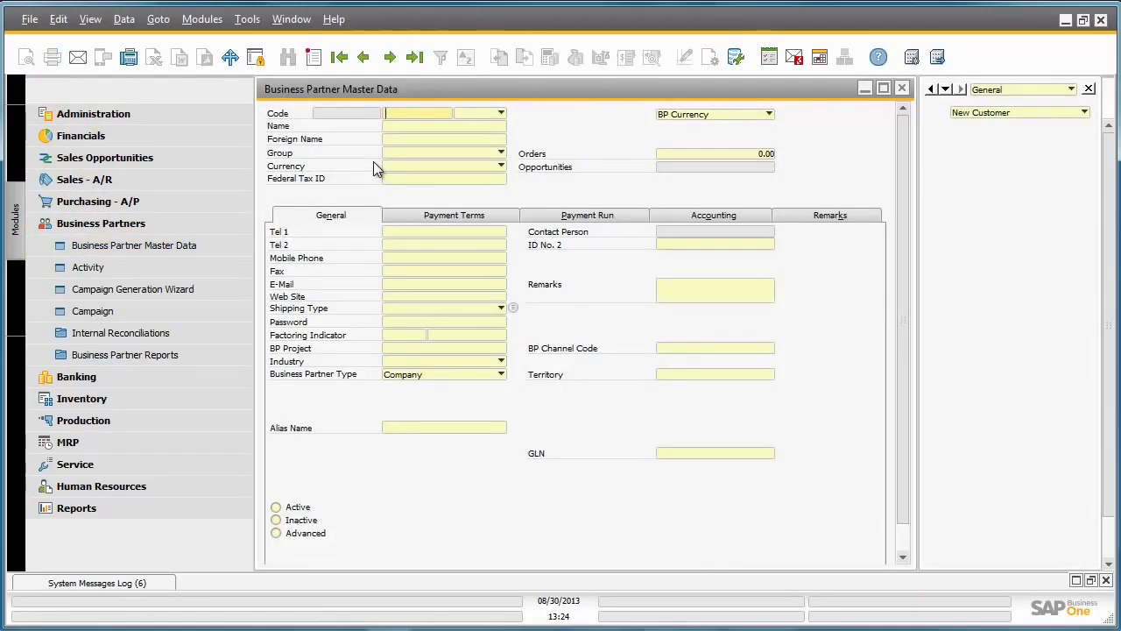
{"action": "type", "text": "New Customer"}
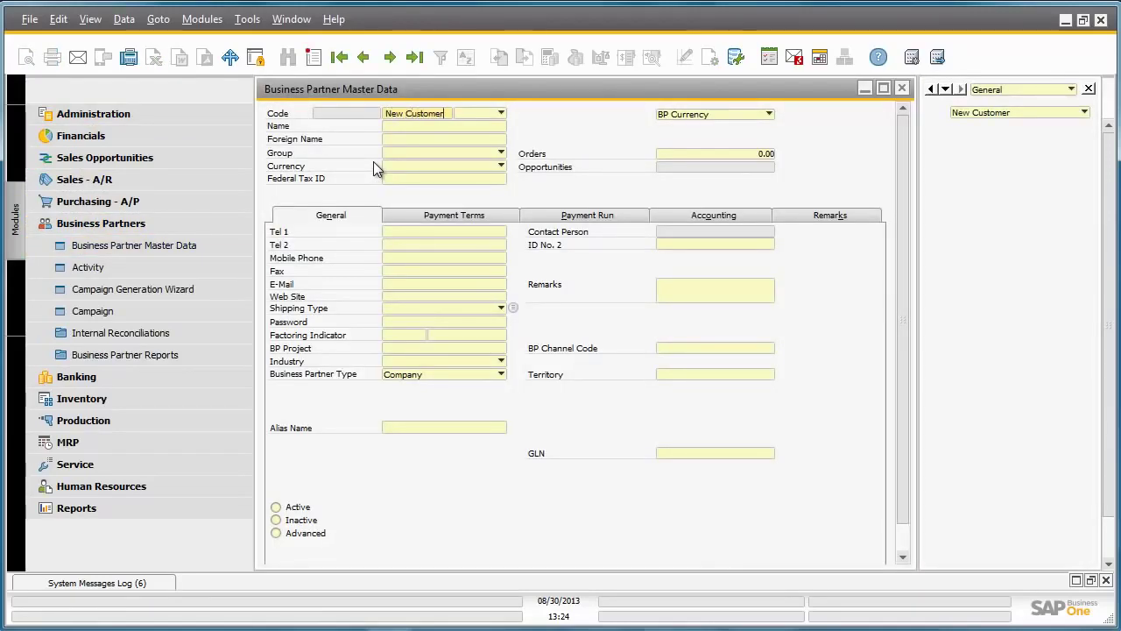
{"action": "key", "text": "Tab"}
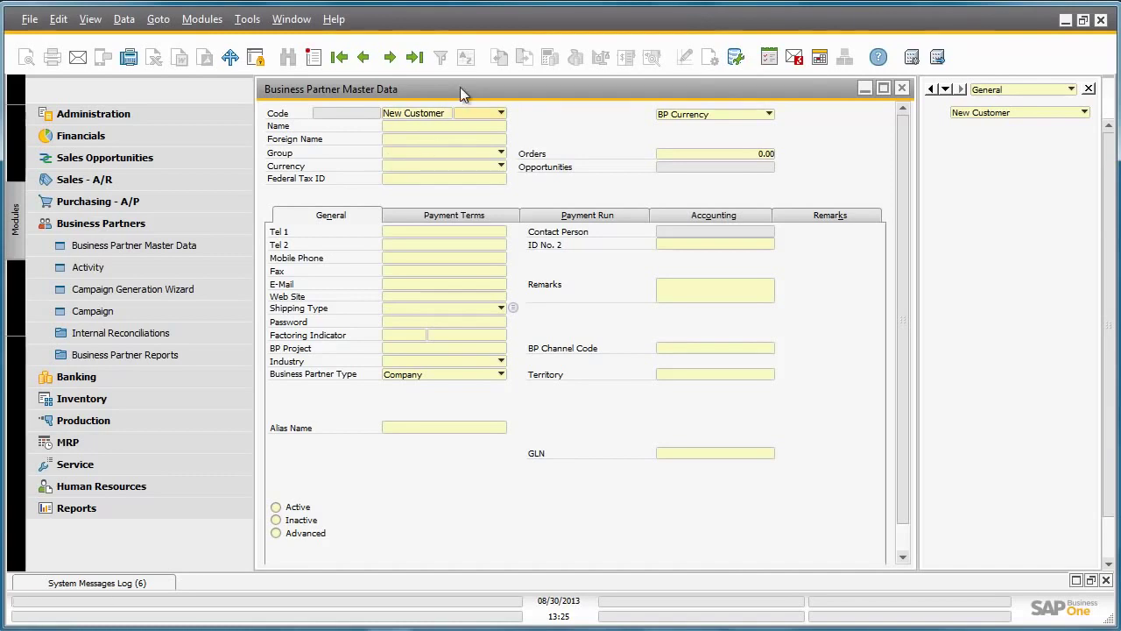
{"action": "left_click_drag", "start_coordinate": [464, 93], "coordinate": [355, 95]}
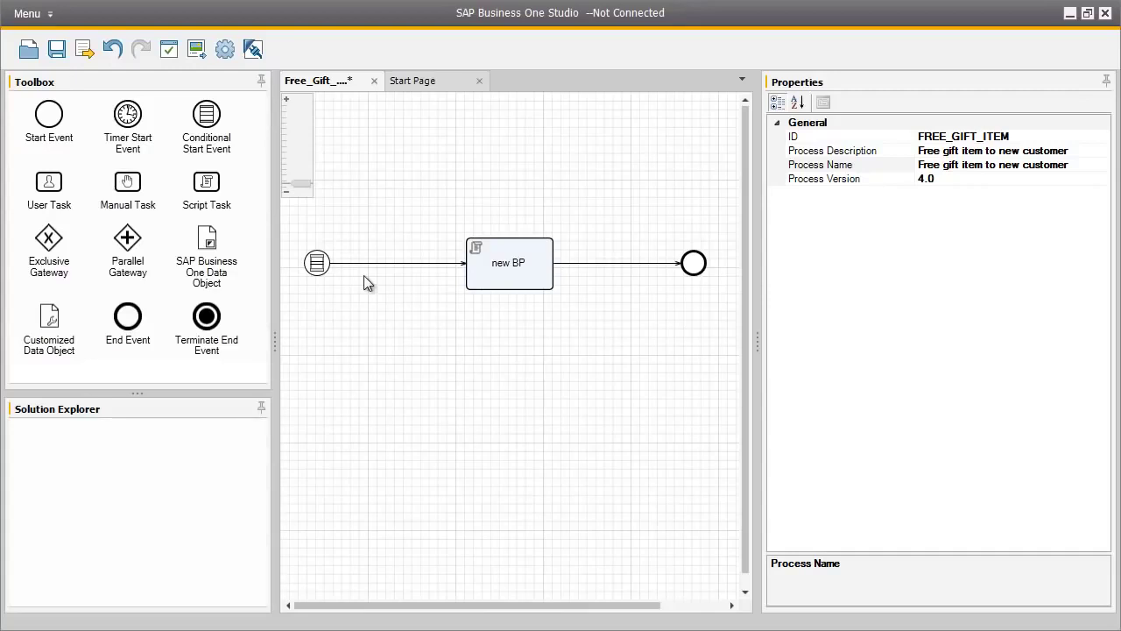
{"action": "left_click", "coordinate": [318, 266]}
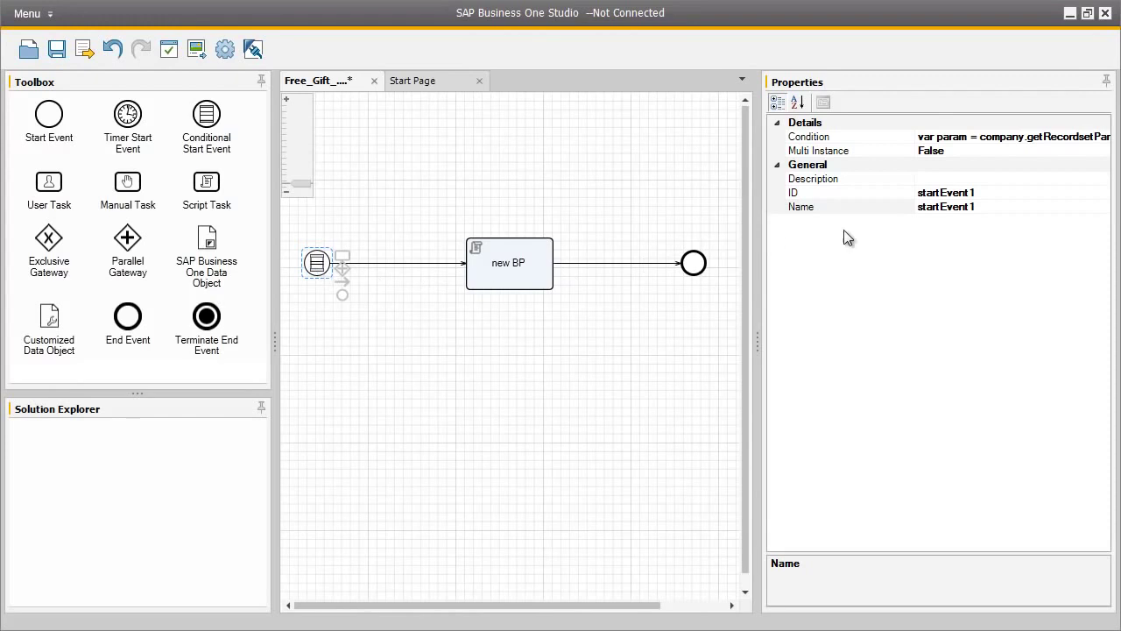
{"action": "left_click", "coordinate": [1082, 140]}
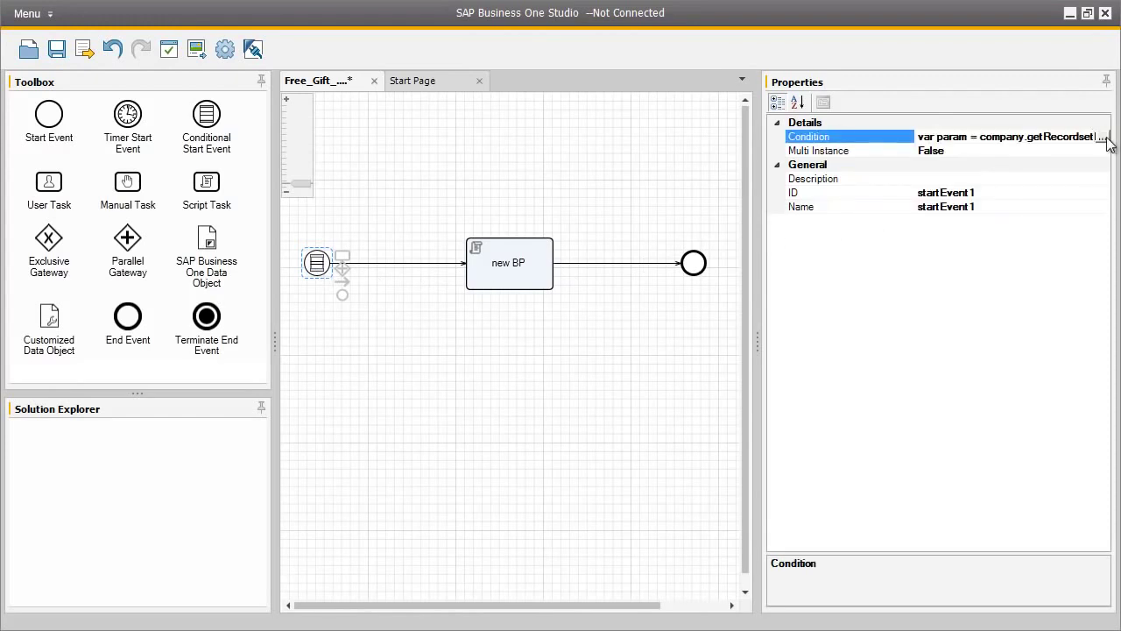
{"action": "left_click", "coordinate": [1101, 137]}
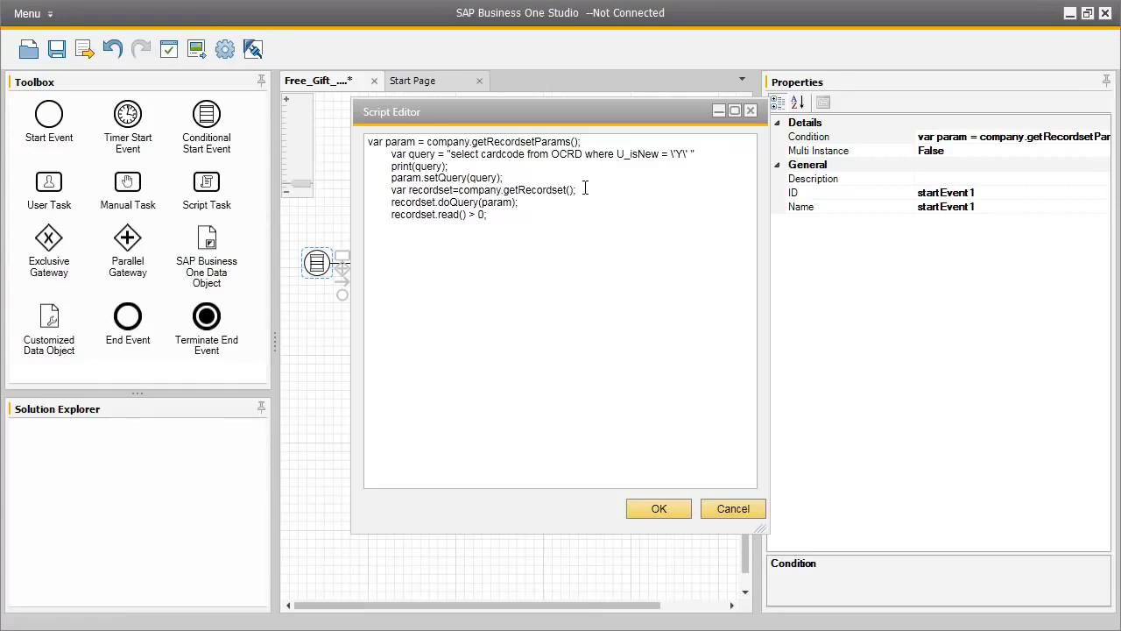
{"action": "left_click_drag", "start_coordinate": [629, 154], "coordinate": [655, 156]}
{"action": "left_click_drag", "start_coordinate": [674, 154], "coordinate": [687, 152]}
Leave the condition script unchanged and open the 'new BP' task's script in an enlarged editor.
{"action": "left_click", "coordinate": [659, 508]}
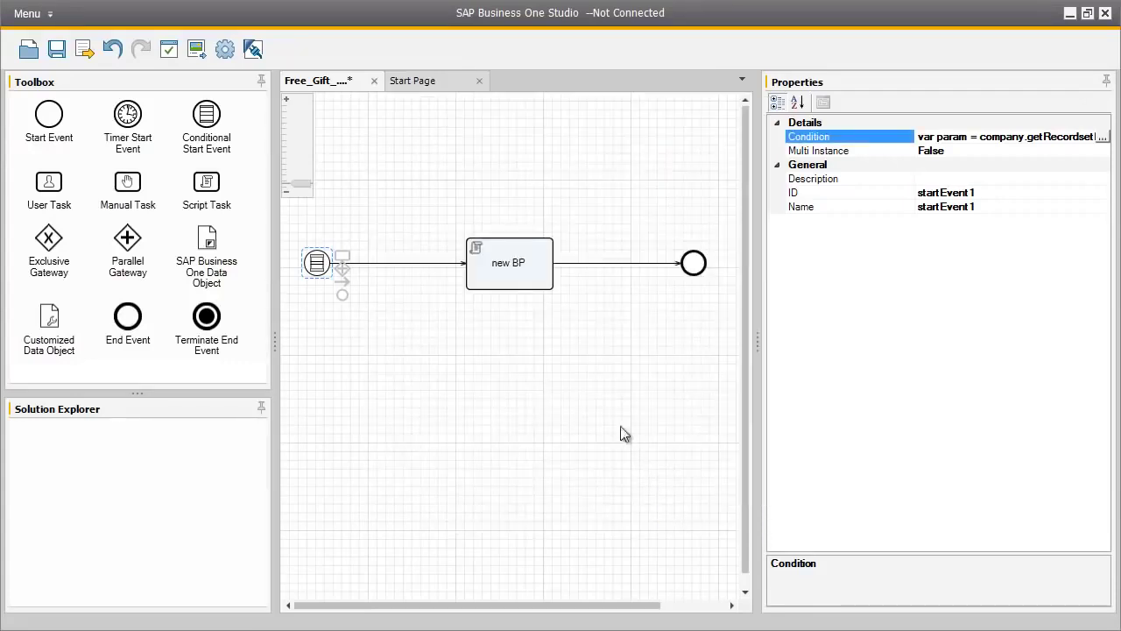
{"action": "left_click", "coordinate": [536, 290]}
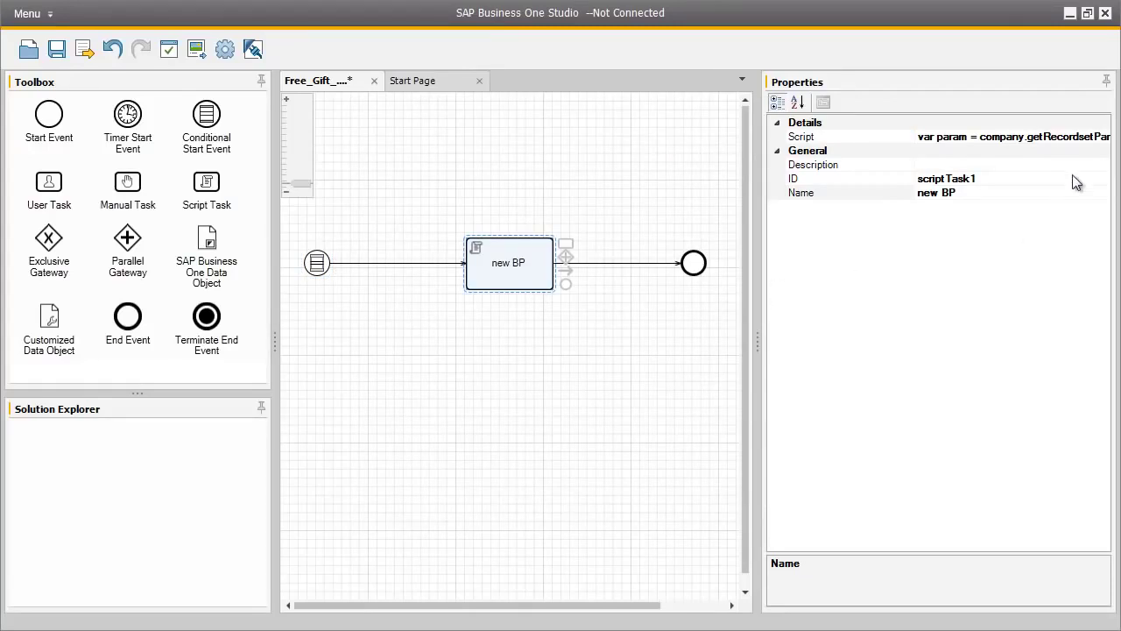
{"action": "left_click", "coordinate": [1100, 138]}
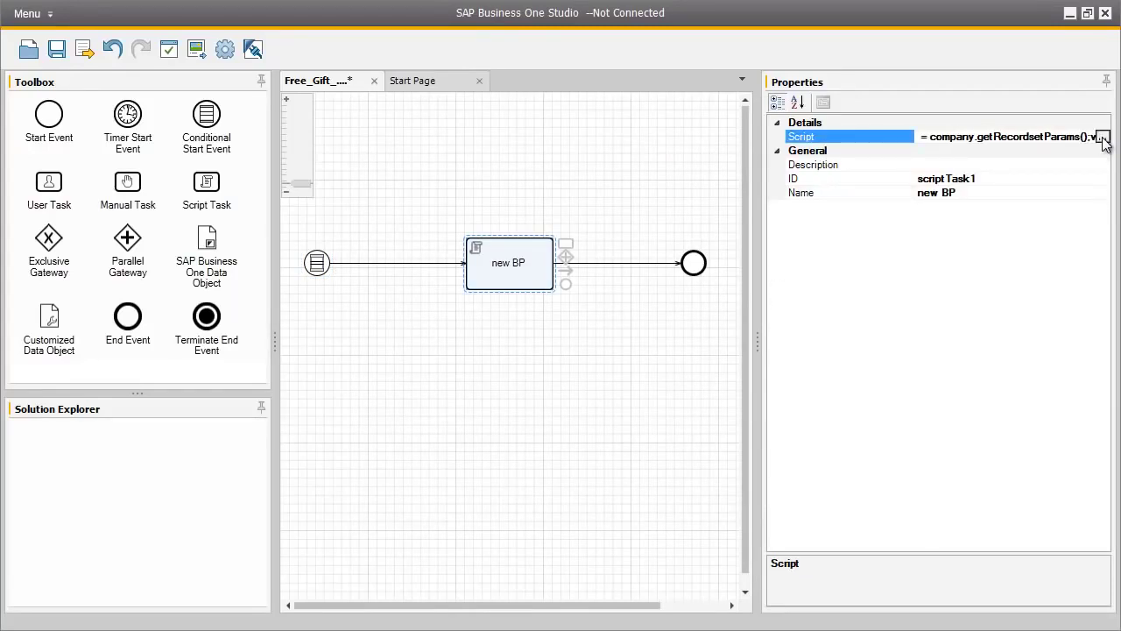
{"action": "left_click", "coordinate": [1102, 138]}
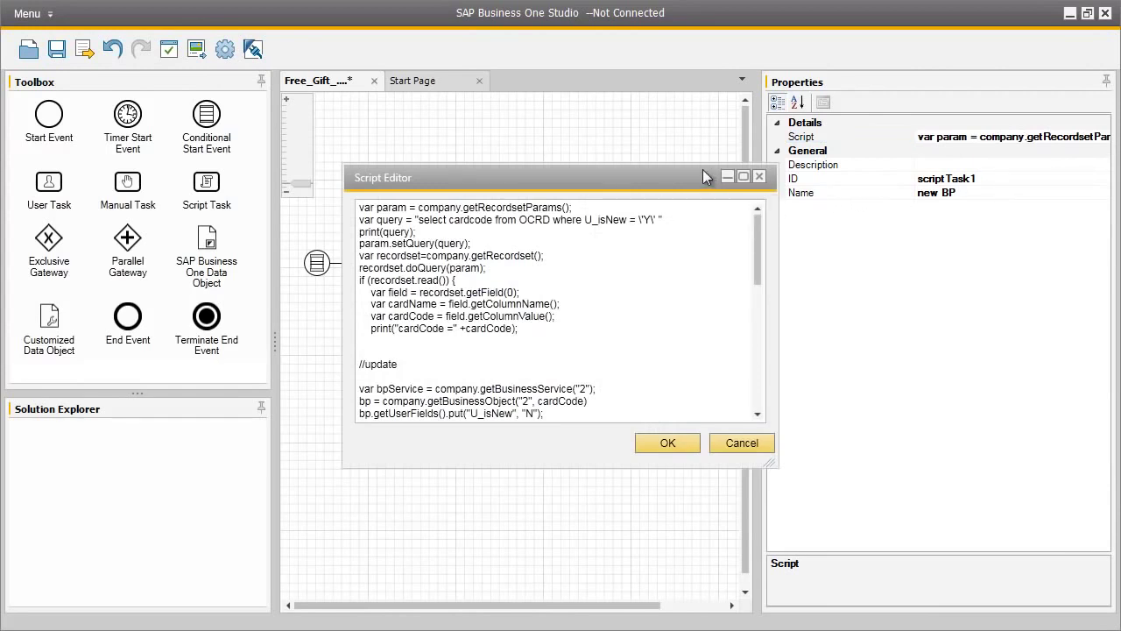
{"action": "left_click_drag", "start_coordinate": [703, 169], "coordinate": [642, 89]}
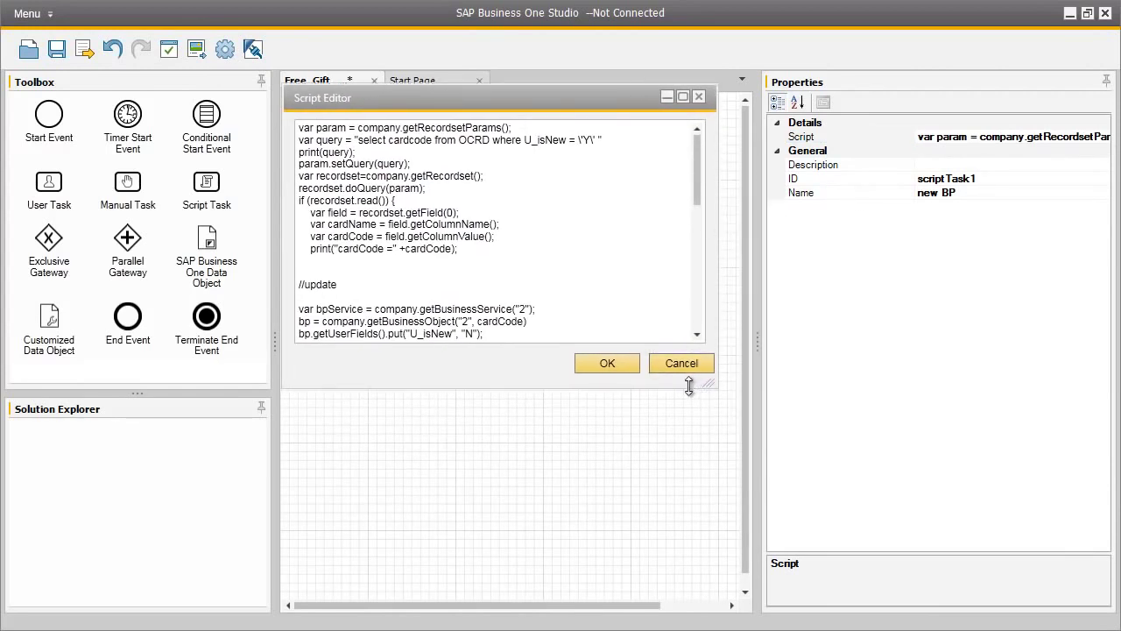
{"action": "left_click_drag", "start_coordinate": [689, 386], "coordinate": [701, 627]}
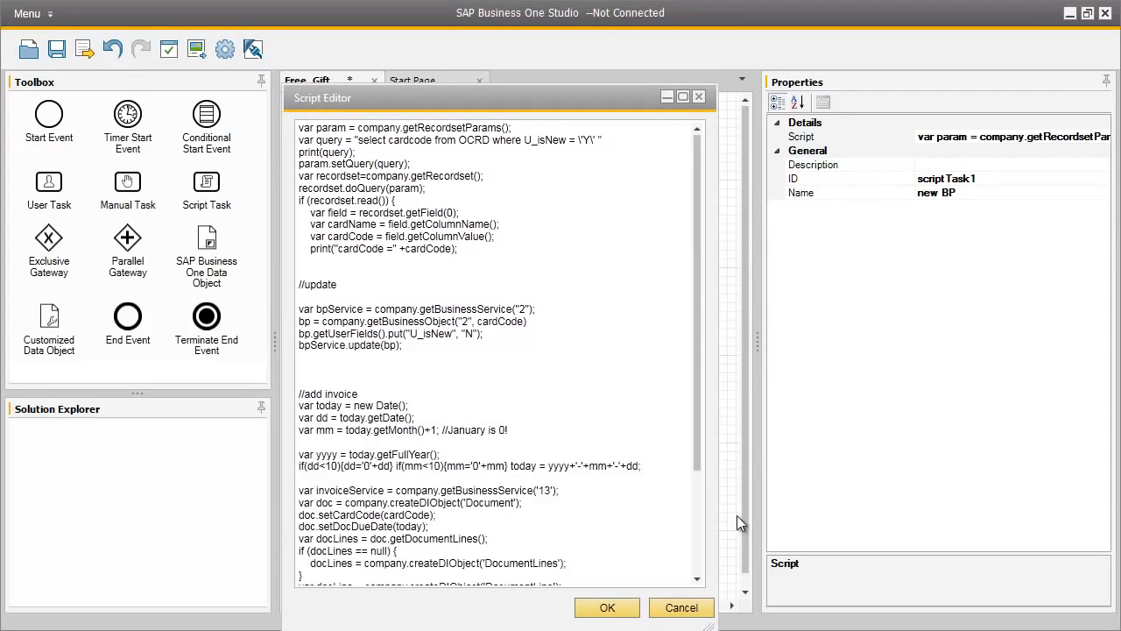
{"action": "left_click_drag", "start_coordinate": [718, 471], "coordinate": [777, 464]}
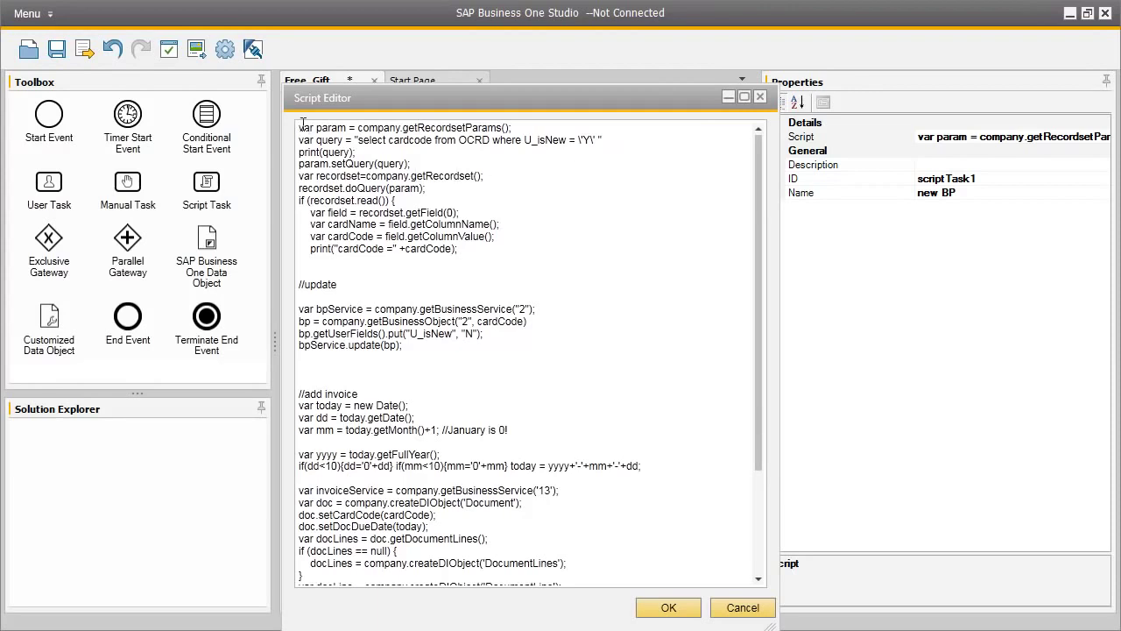
Highlight the script's query and record-reading code, then the "N" value written to U_isNew.
{"action": "left_click_drag", "start_coordinate": [303, 123], "coordinate": [541, 252]}
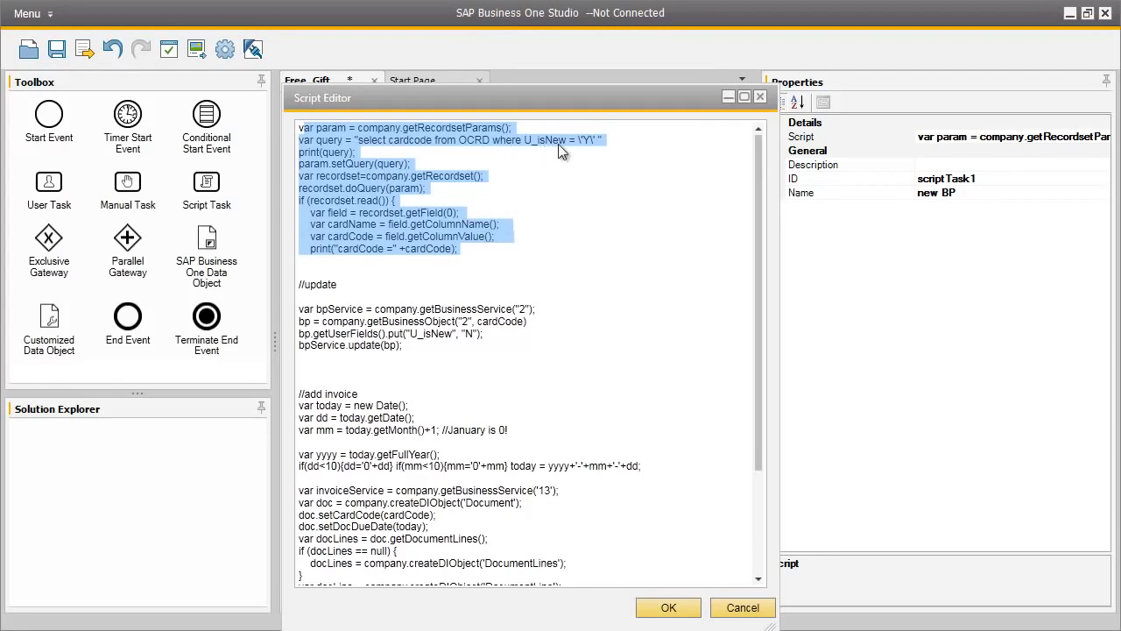
{"action": "left_click", "coordinate": [601, 146]}
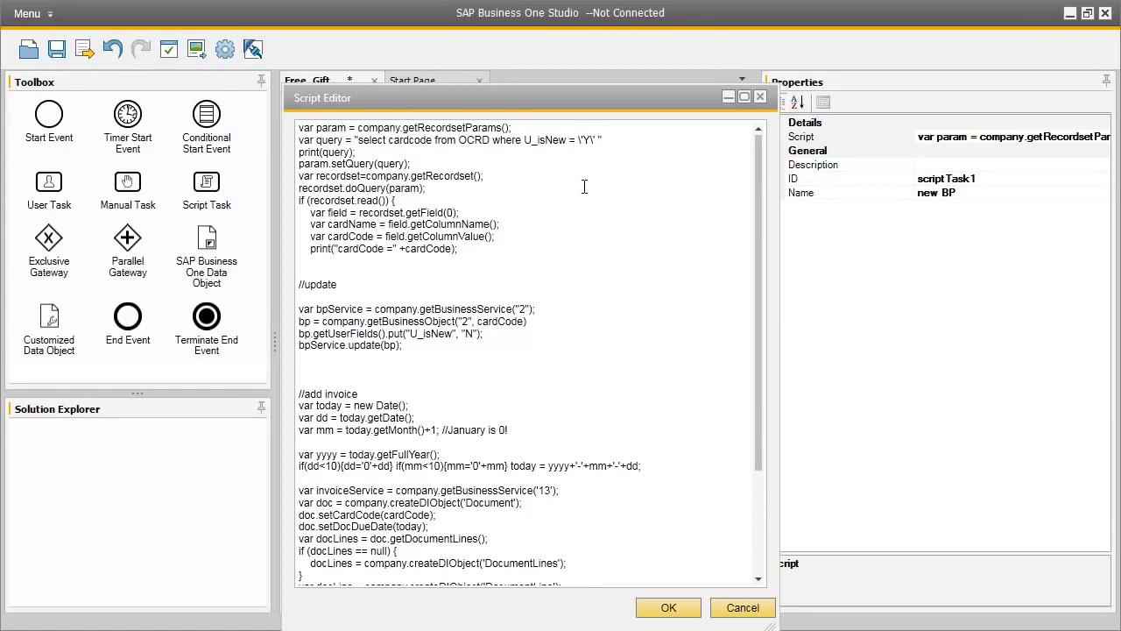
{"action": "scroll", "coordinate": [584, 185], "scroll_direction": "down", "scroll_amount": 2}
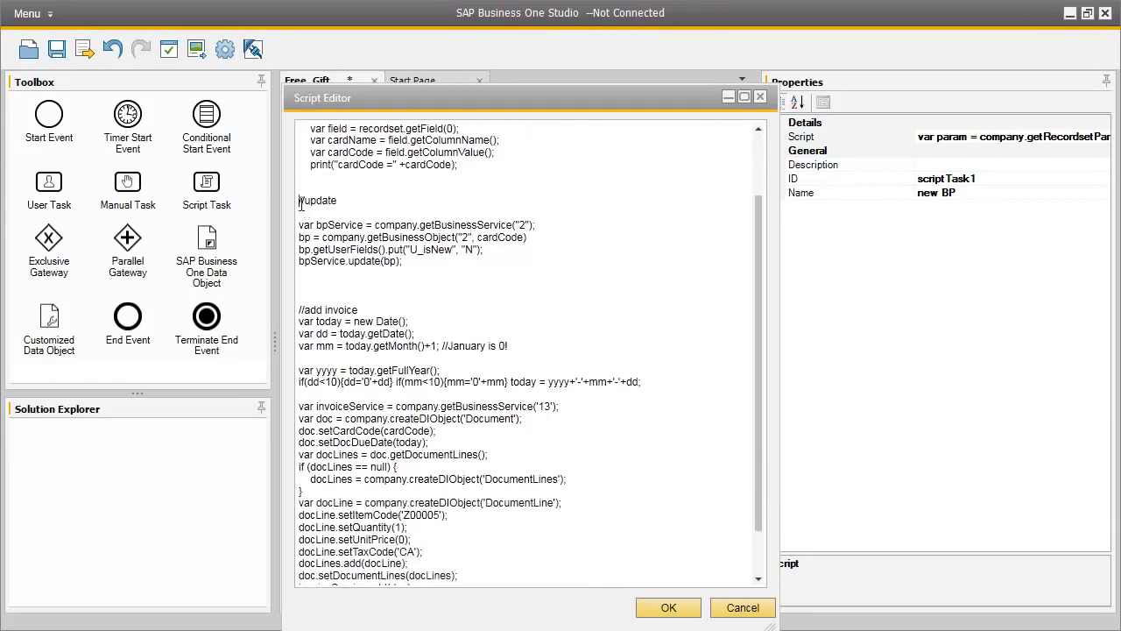
{"action": "left_click_drag", "start_coordinate": [298, 200], "coordinate": [351, 202]}
{"action": "double_click", "coordinate": [467, 249]}
{"action": "left_click", "coordinate": [461, 327]}
{"action": "scroll", "coordinate": [460, 327], "scroll_direction": "down", "scroll_amount": 3}
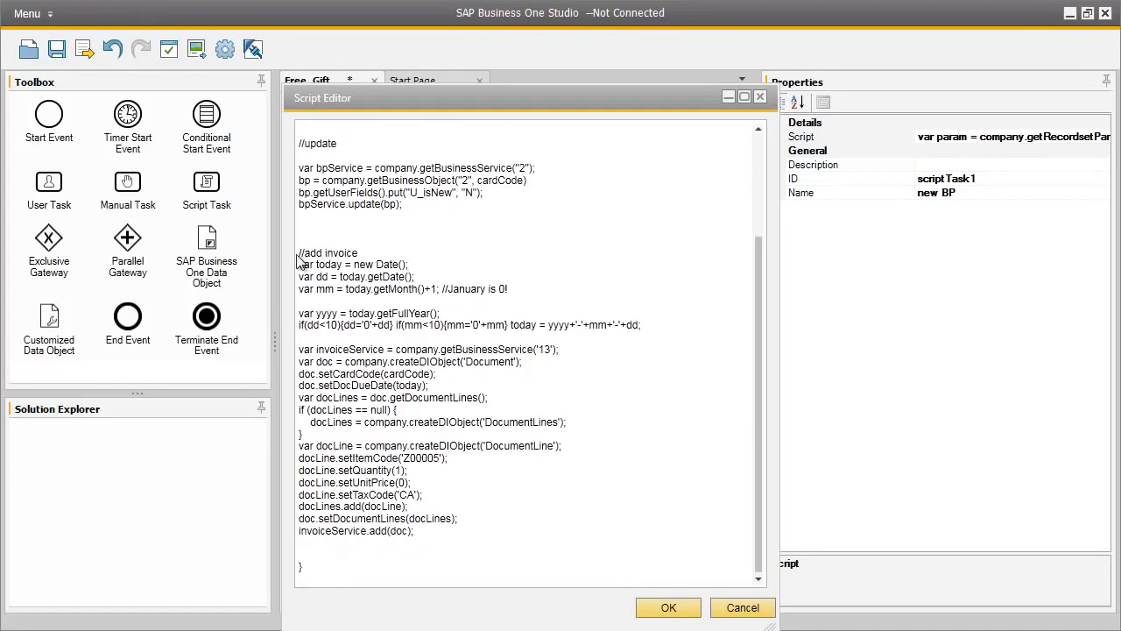
{"action": "left_click_drag", "start_coordinate": [299, 252], "coordinate": [379, 251]}
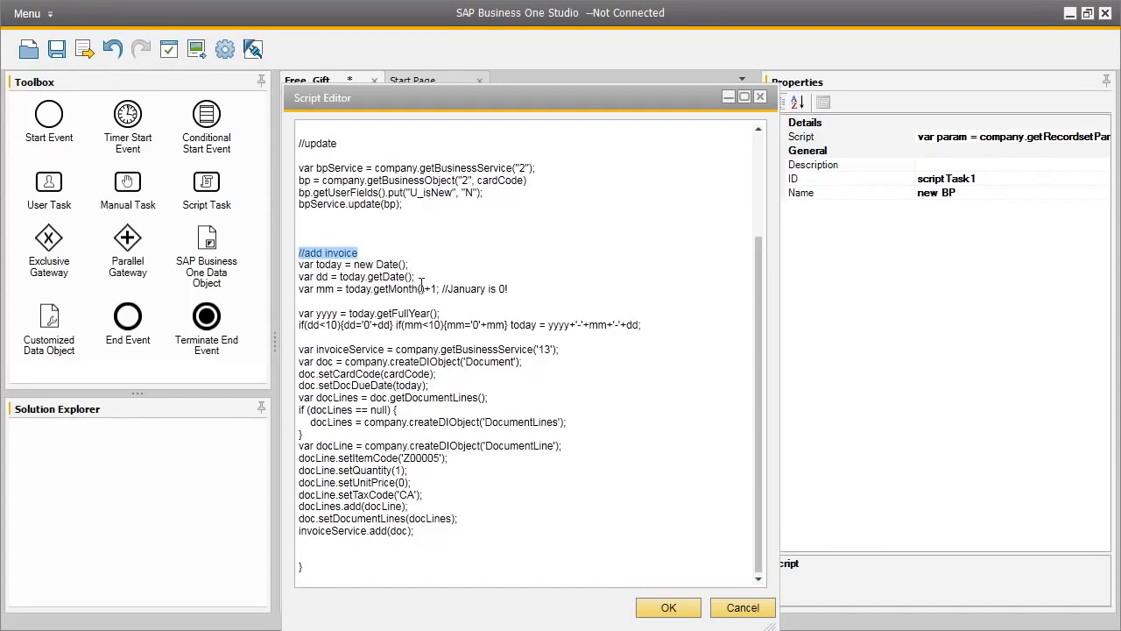
{"action": "left_click", "coordinate": [306, 343]}
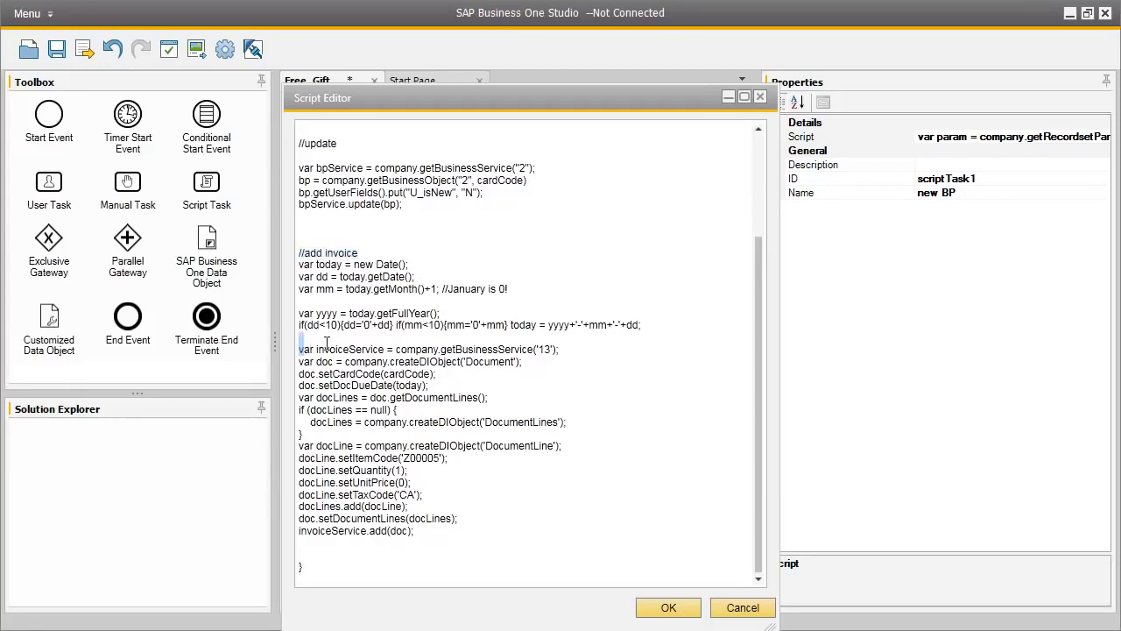
{"action": "left_click_drag", "start_coordinate": [305, 343], "coordinate": [571, 353]}
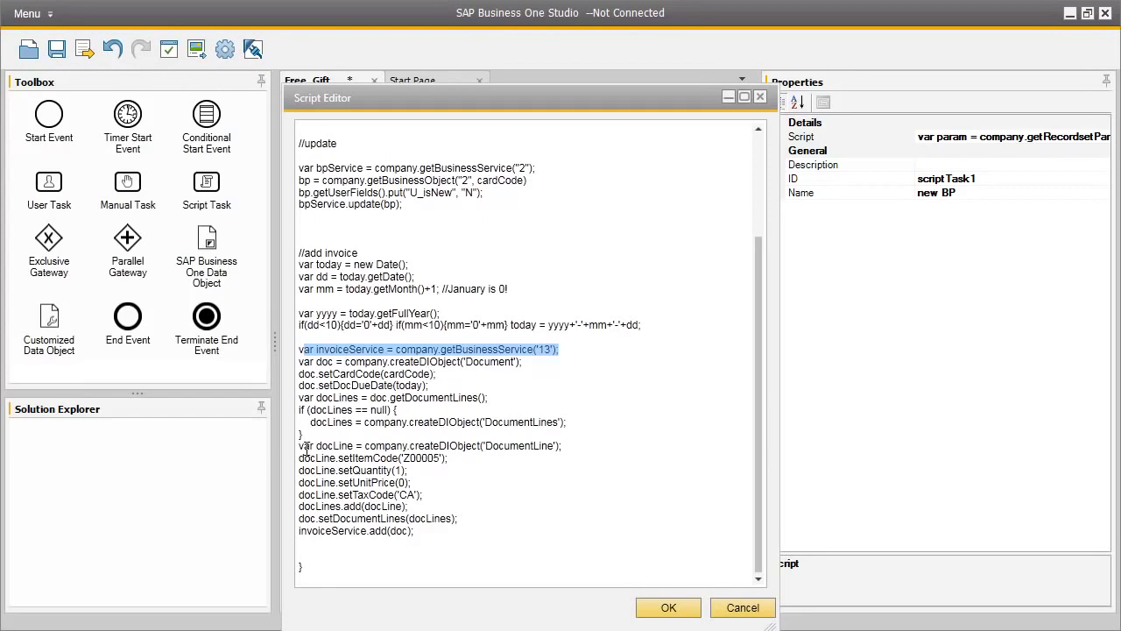
{"action": "left_click_drag", "start_coordinate": [299, 446], "coordinate": [469, 542]}
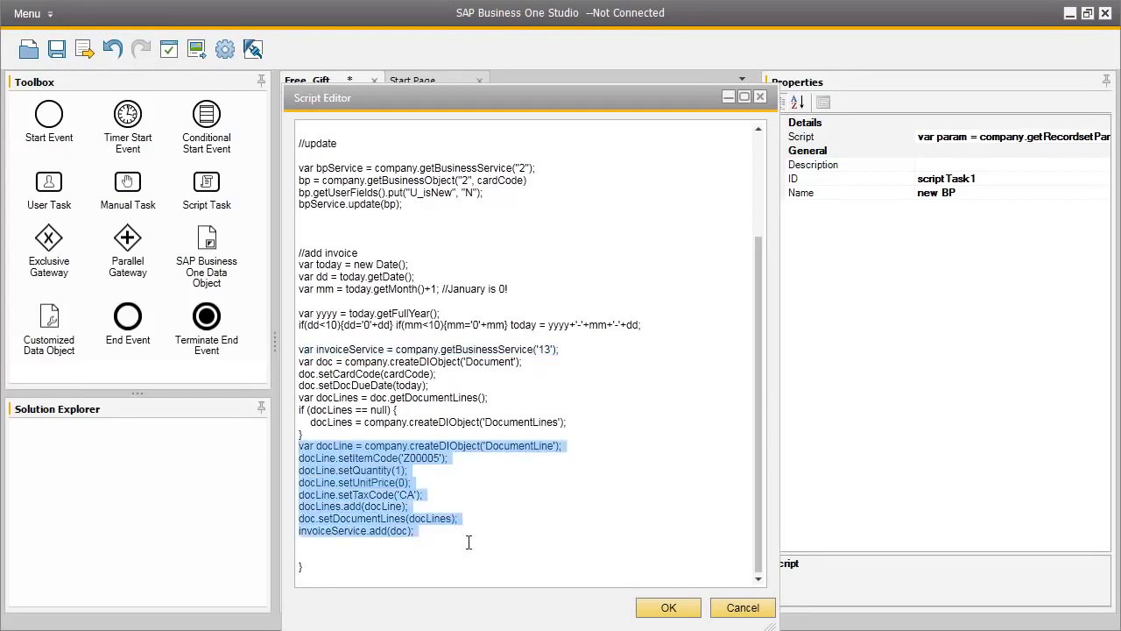
{"action": "left_click", "coordinate": [522, 495]}
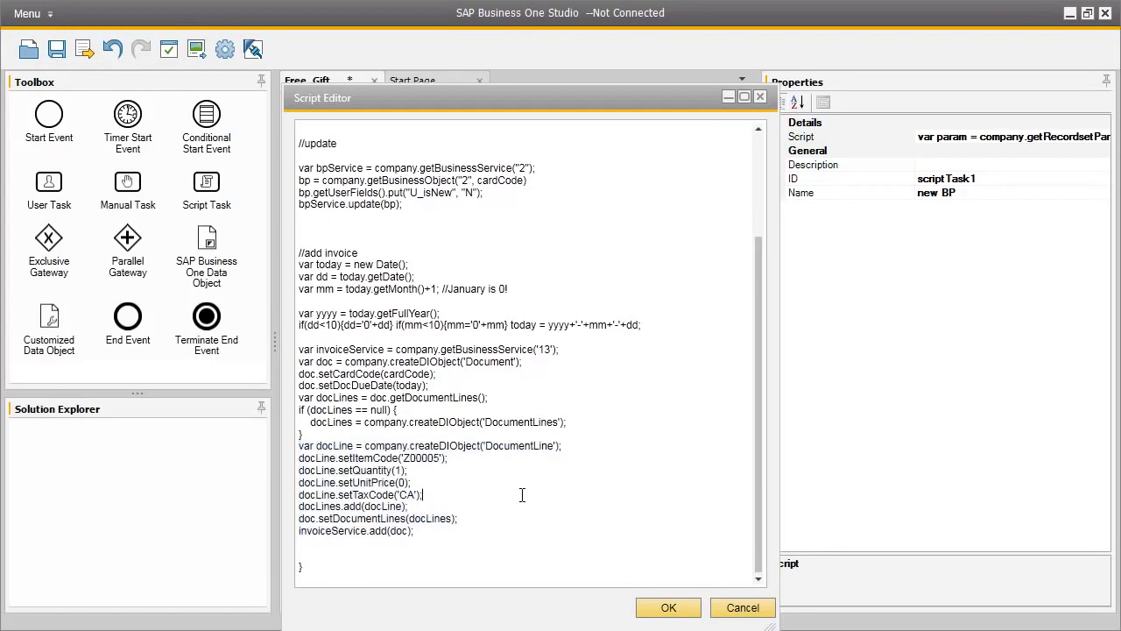
{"action": "left_click", "coordinate": [416, 482]}
{"action": "left_click", "coordinate": [426, 494]}
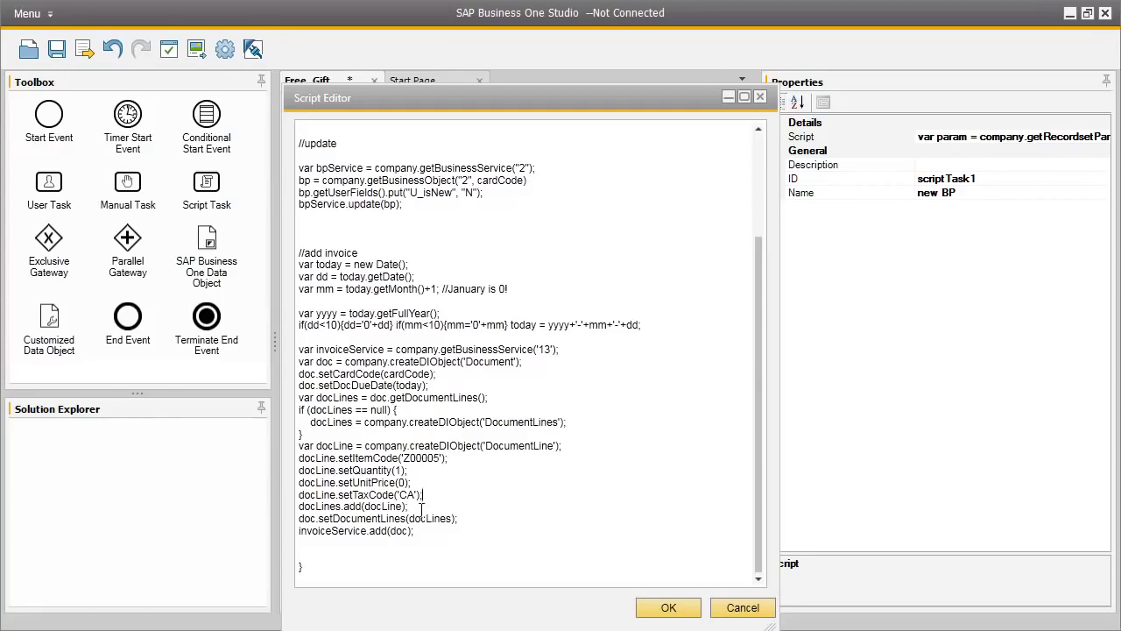